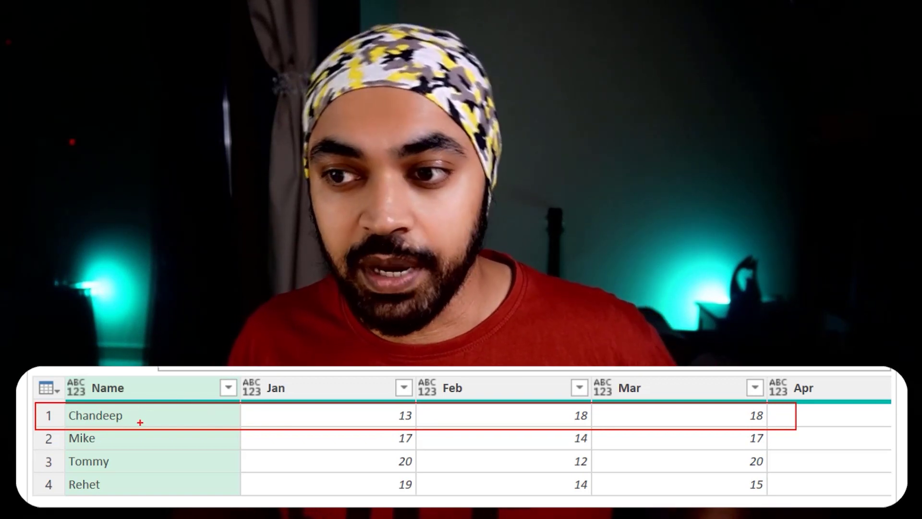
left_click_drag(140, 421, 164, 414)
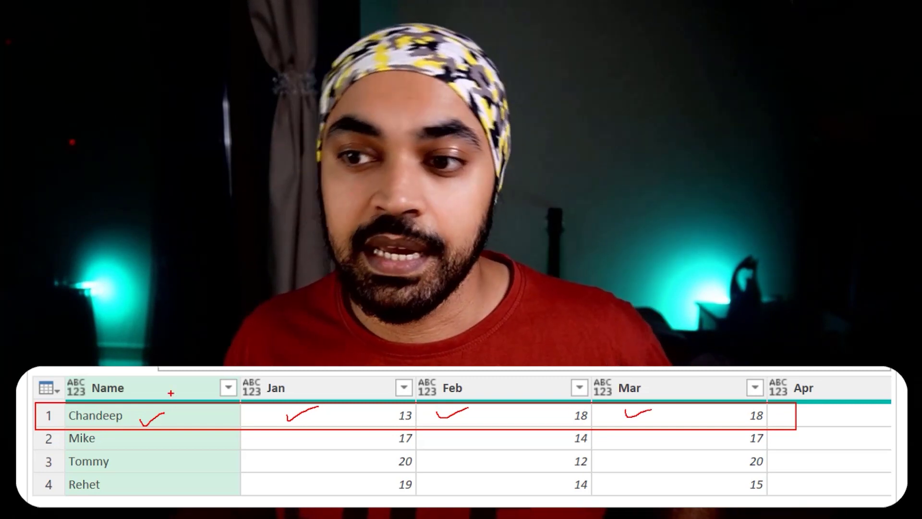
left_click_drag(145, 391, 160, 386)
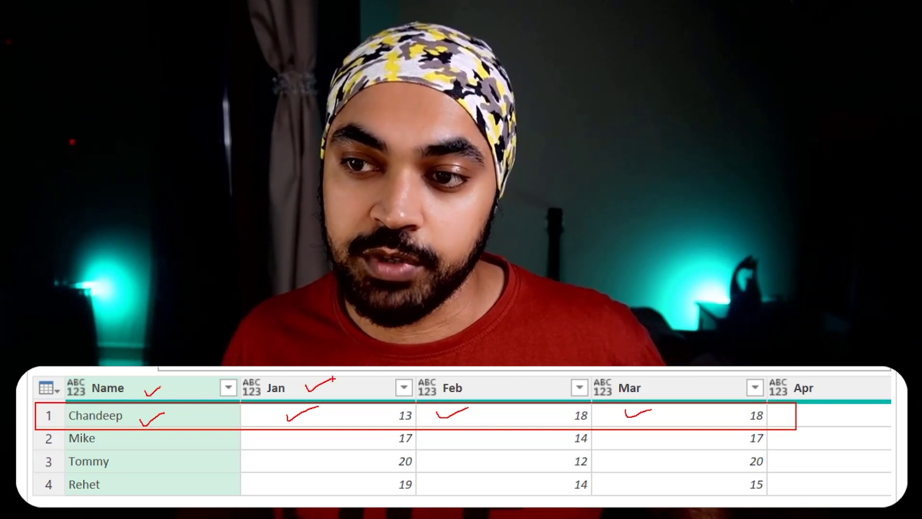
key("Escape")
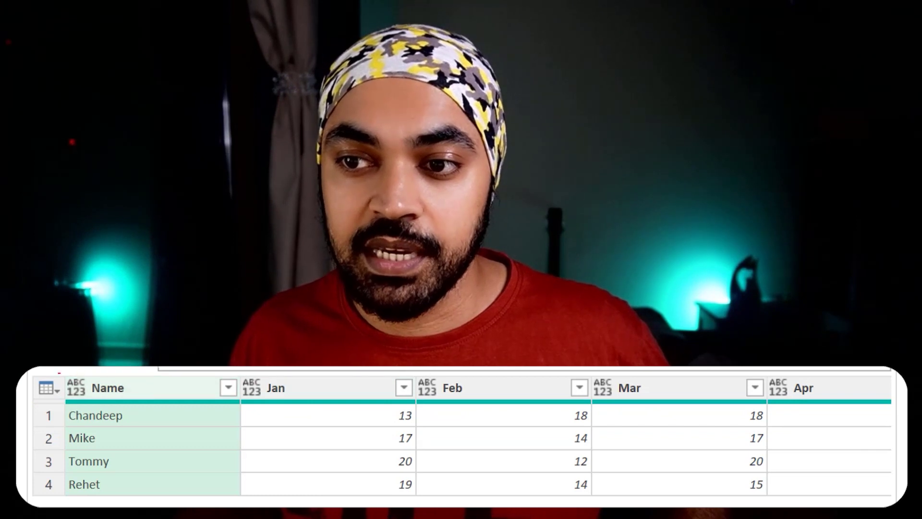
left_click_drag(44, 376, 489, 395)
left_click_drag(24, 401, 377, 420)
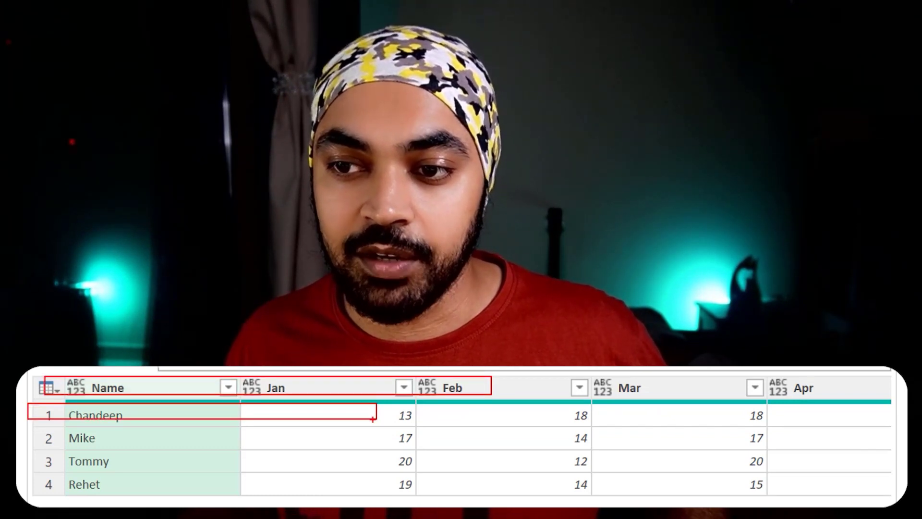
key("e")
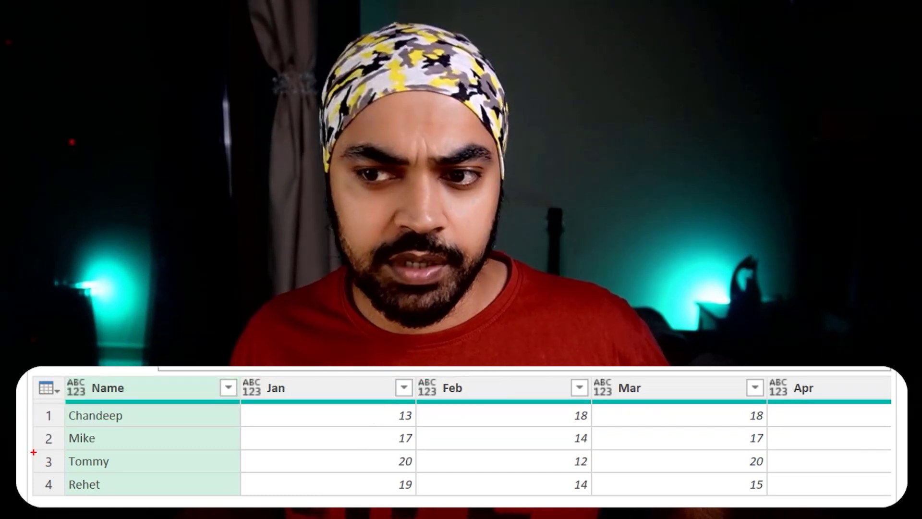
mouse_move(33, 451)
left_mouse_down()
mouse_move(523, 475)
mouse_move(823, 472)
left_mouse_up()
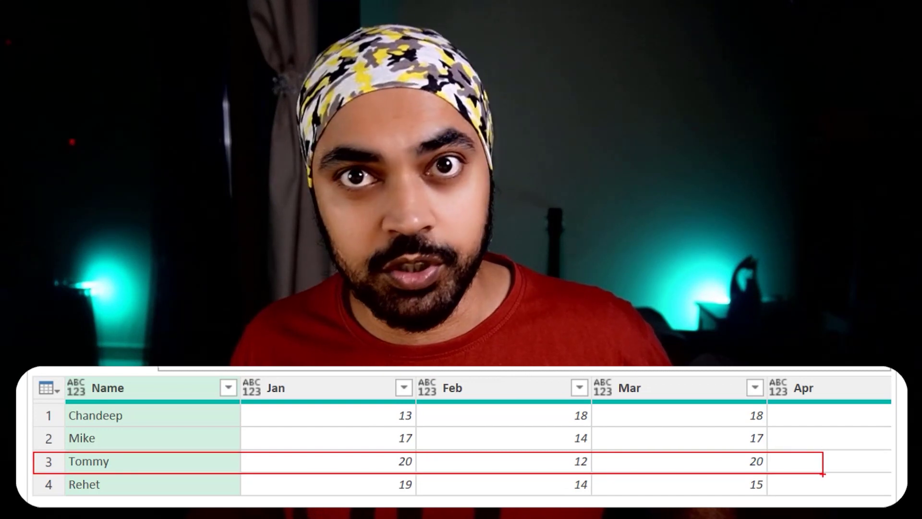
mouse_move(27, 376)
left_mouse_down()
mouse_move(469, 402)
mouse_move(827, 405)
left_mouse_up()
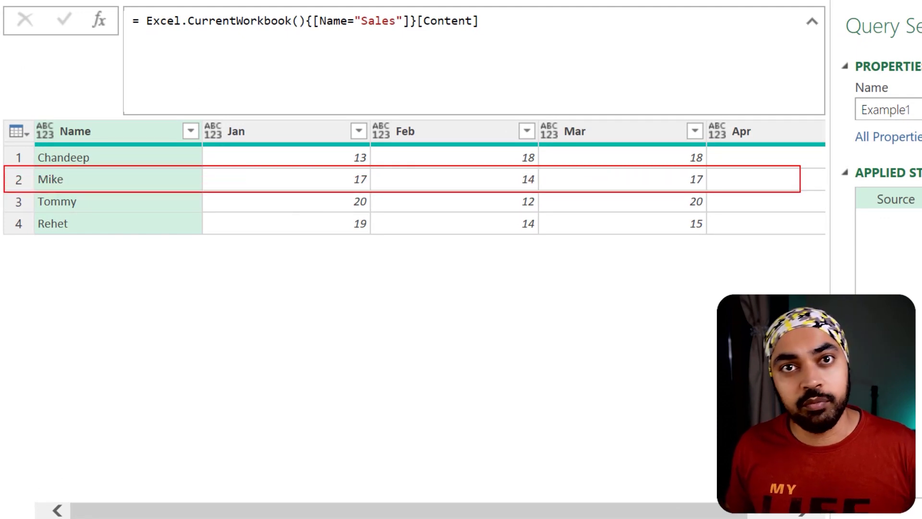
Step: Add a custom step after Source that extracts the table's third row as a record with the formula = Source{2}
left_click(99, 23)
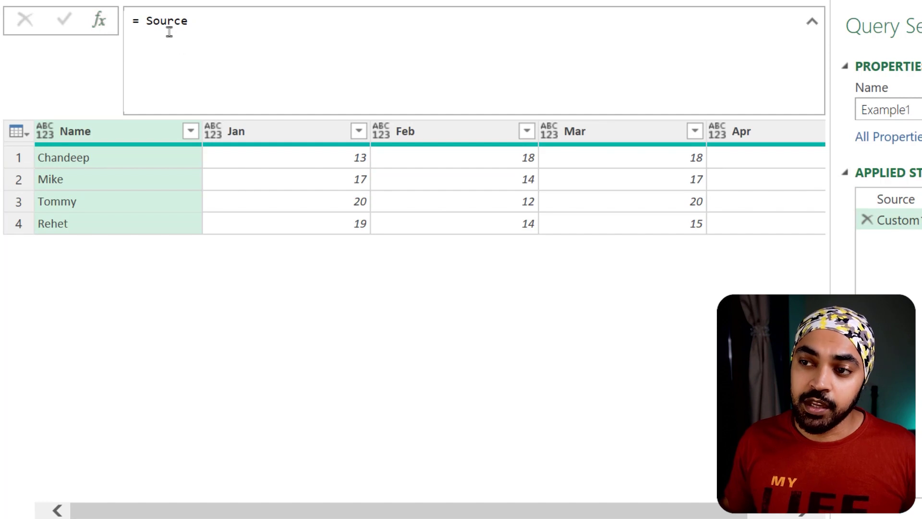
mouse_move(141, 12)
left_mouse_down()
mouse_move(757, 158)
mouse_move(844, 195)
mouse_move(5, 192)
left_mouse_up()
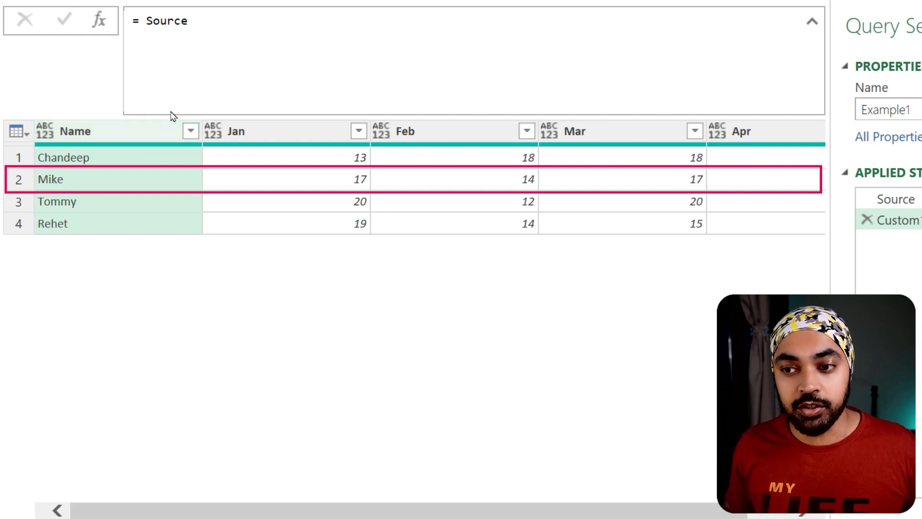
left_click(210, 15)
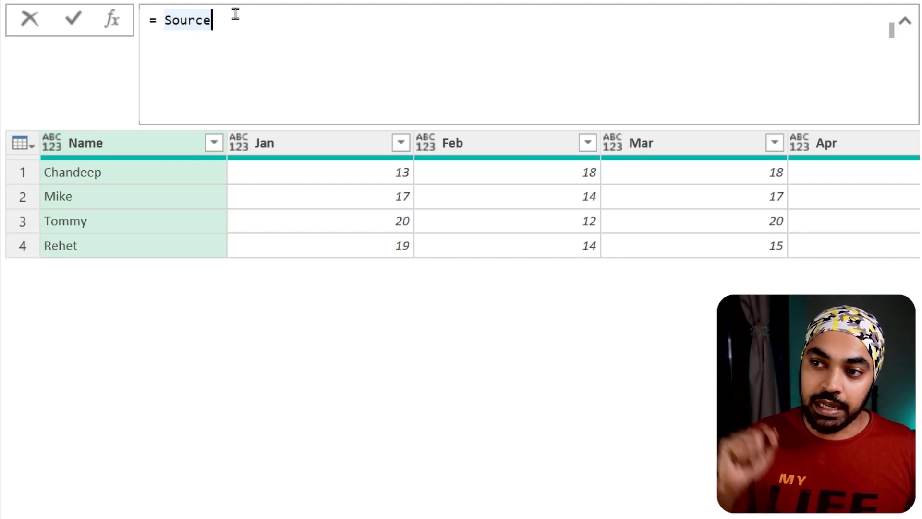
type("{")
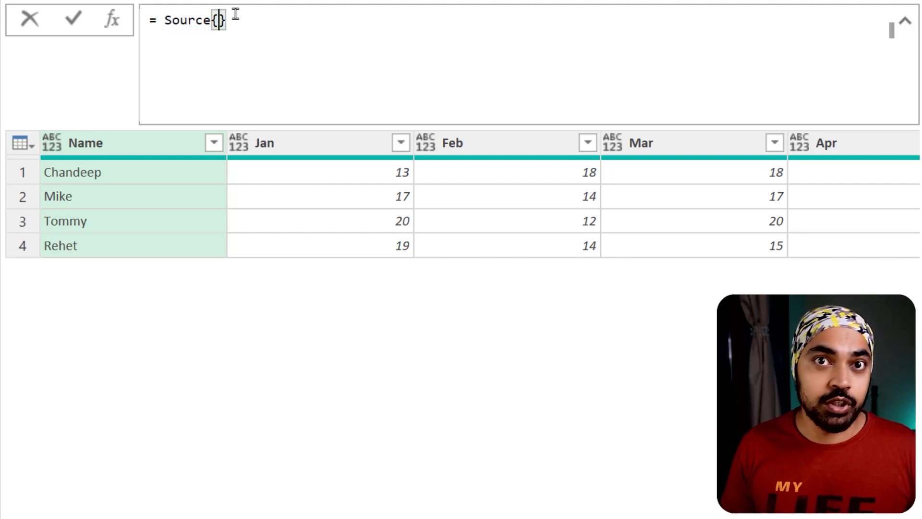
type("2")
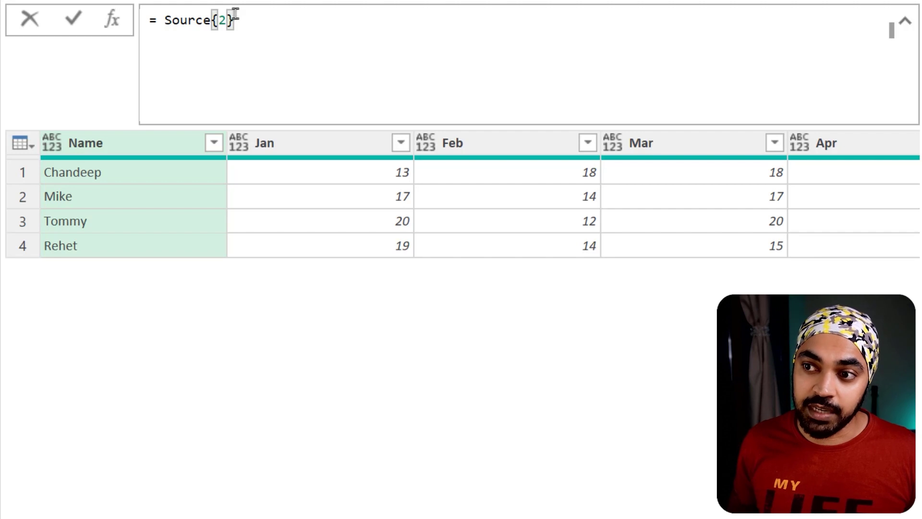
key("Return")
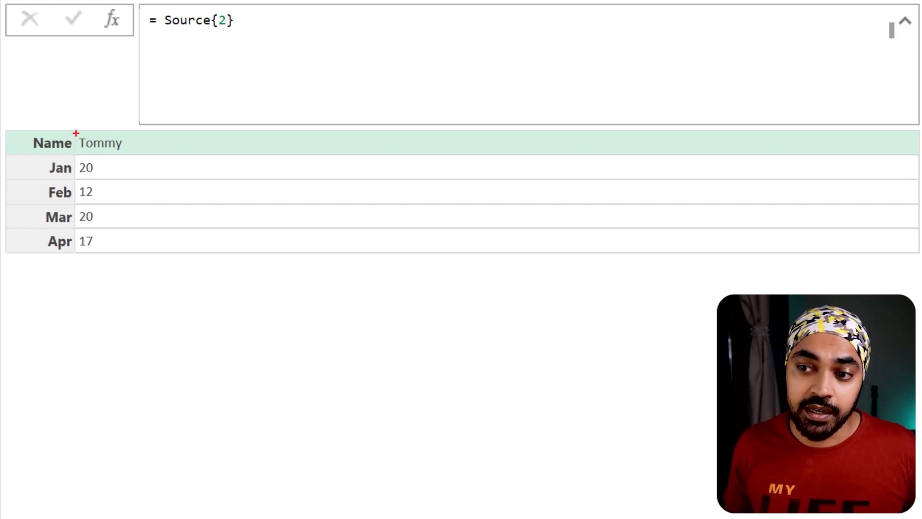
mouse_move(75, 130)
left_mouse_down()
mouse_move(126, 203)
mouse_move(146, 256)
left_mouse_up()
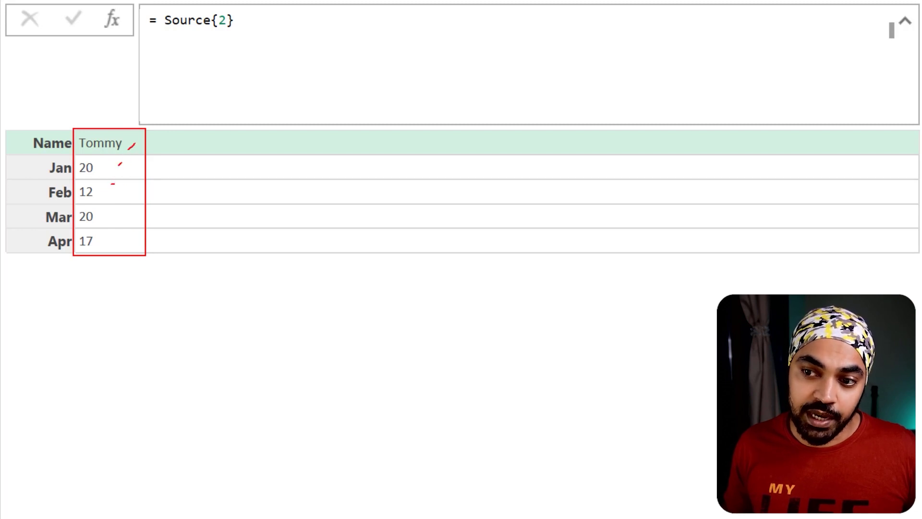
left_click_drag(23, 124, 81, 257)
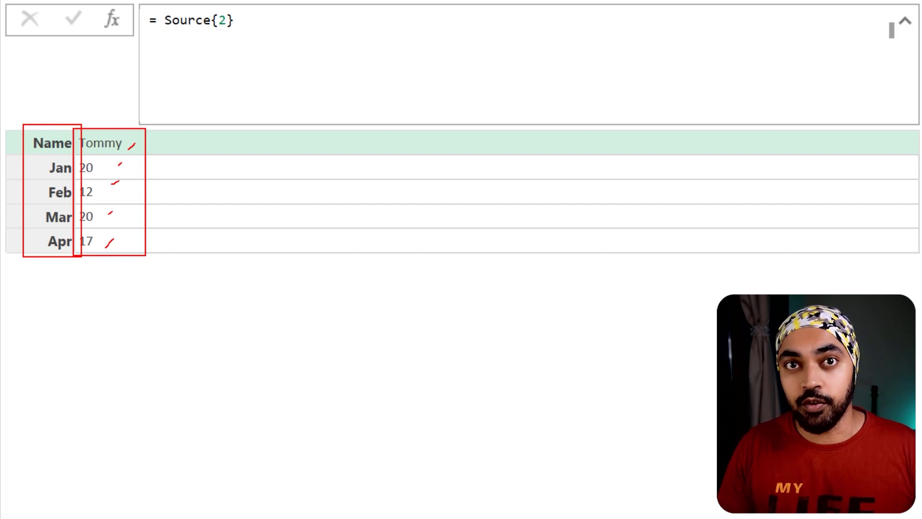
key("Escape")
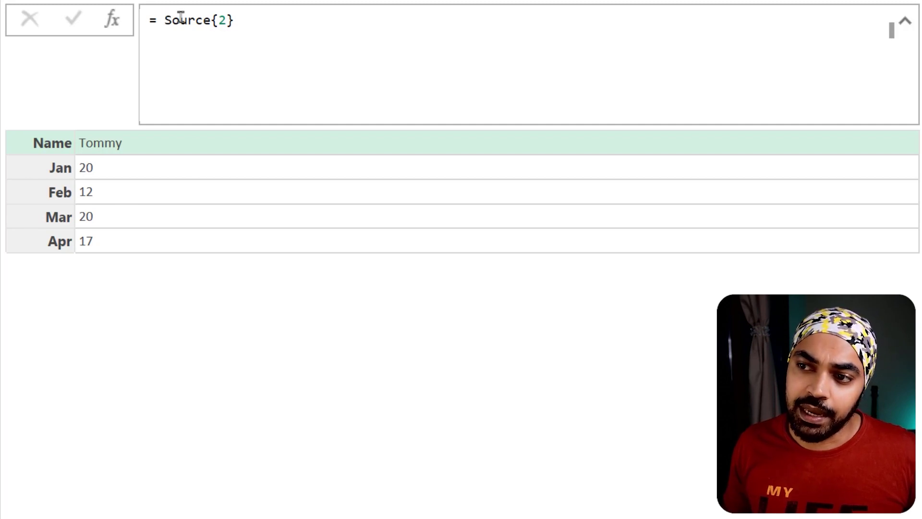
Step: Replace the custom step's Source{2} formula with a record literal in square brackets whose Name field holds the person's first name as text
left_click_drag(164, 19, 300, 15)
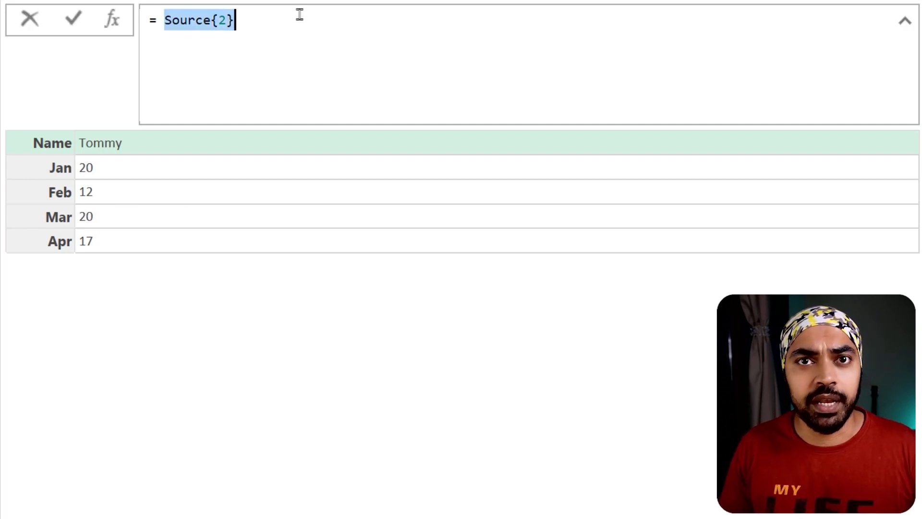
key("BackSpace")
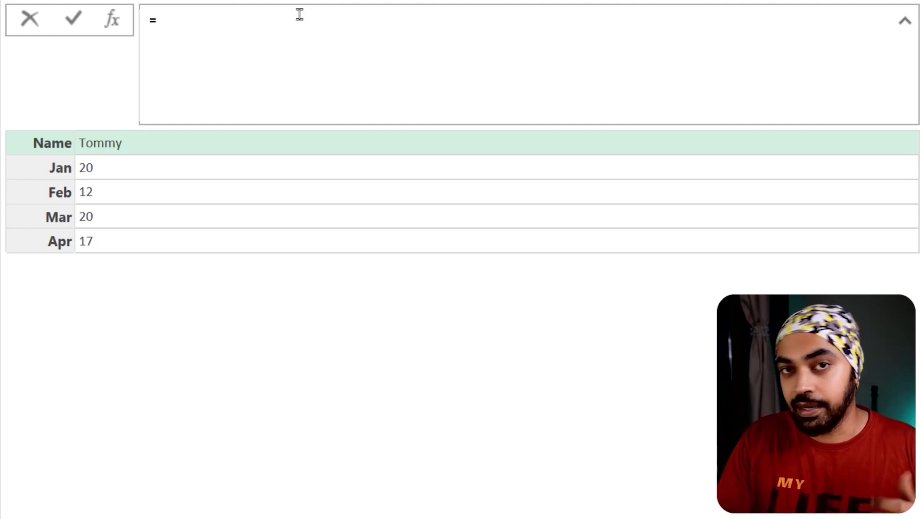
type("[")
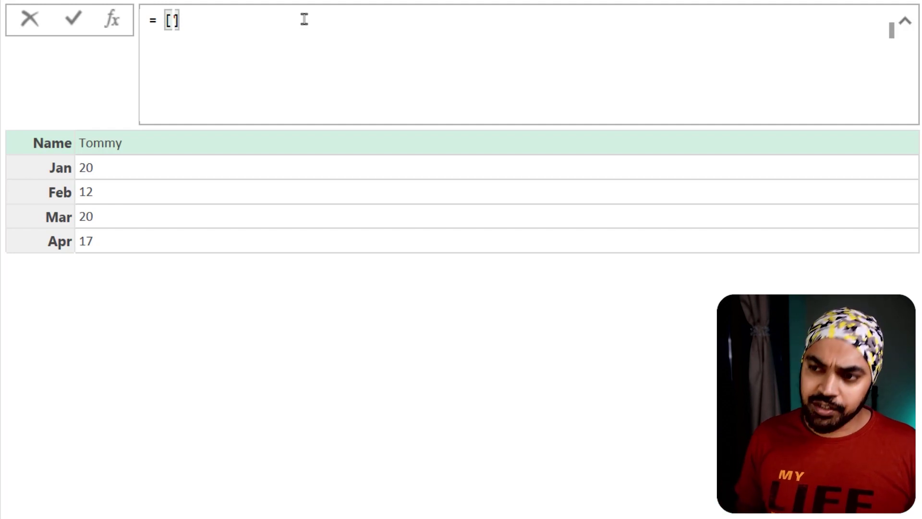
type("\"\"")
key("BackSpace")
type("Name")
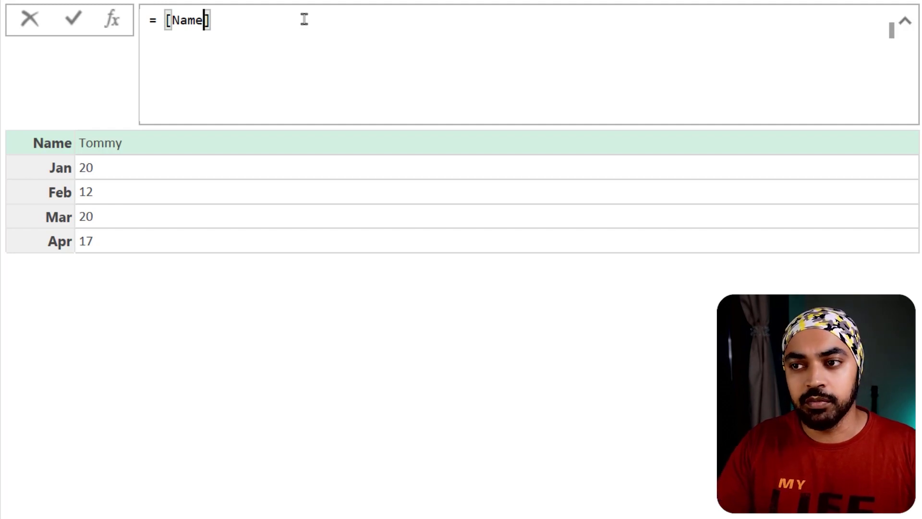
type("= \"")
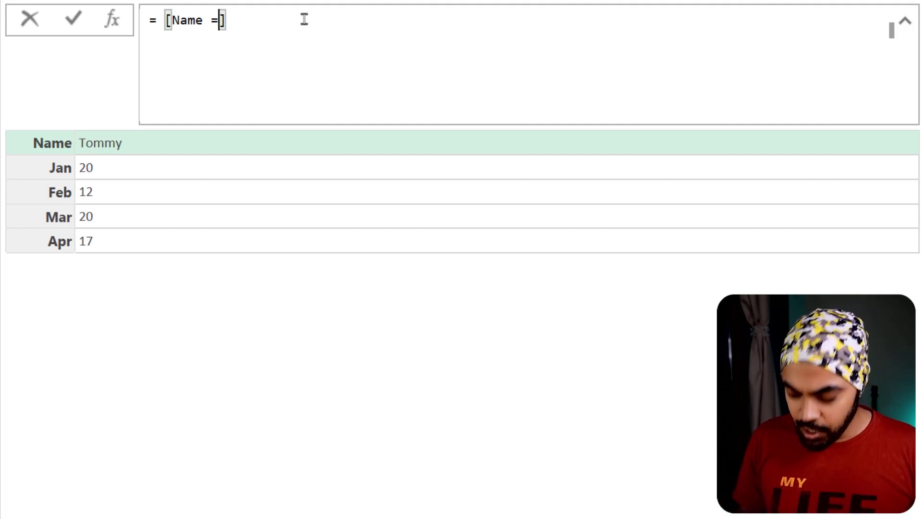
type("Chandep")
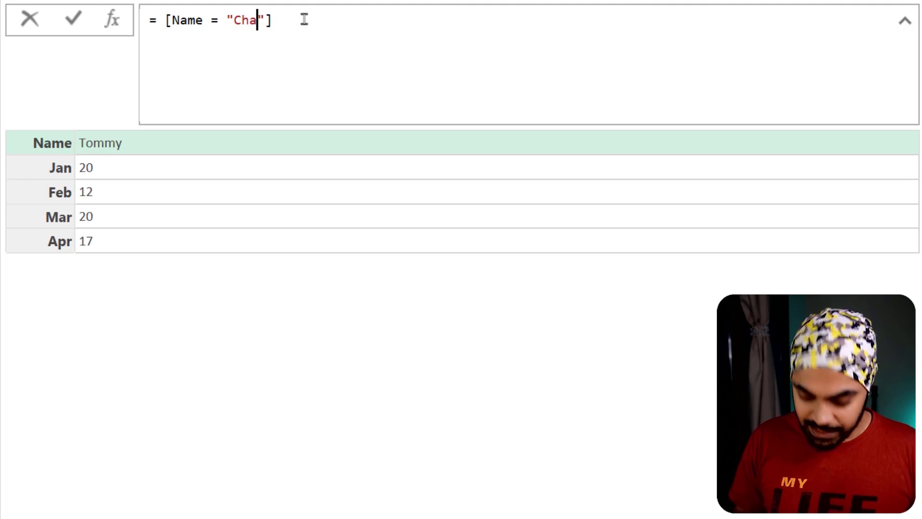
key("BackSpace")
type("ep")
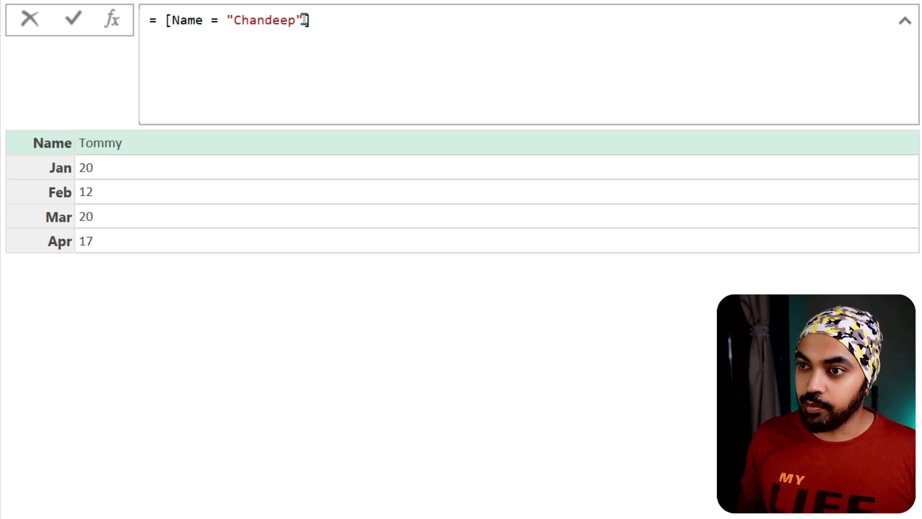
Step: Extend the record formula with the fields City = "Dubai" and Number = 100, and apply it
key("Right")
type(", City")
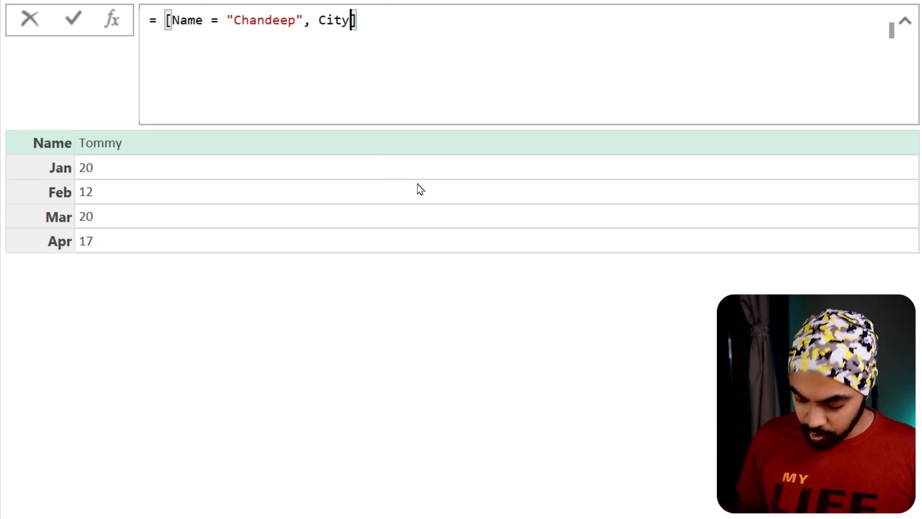
type(" = \"Dubai")
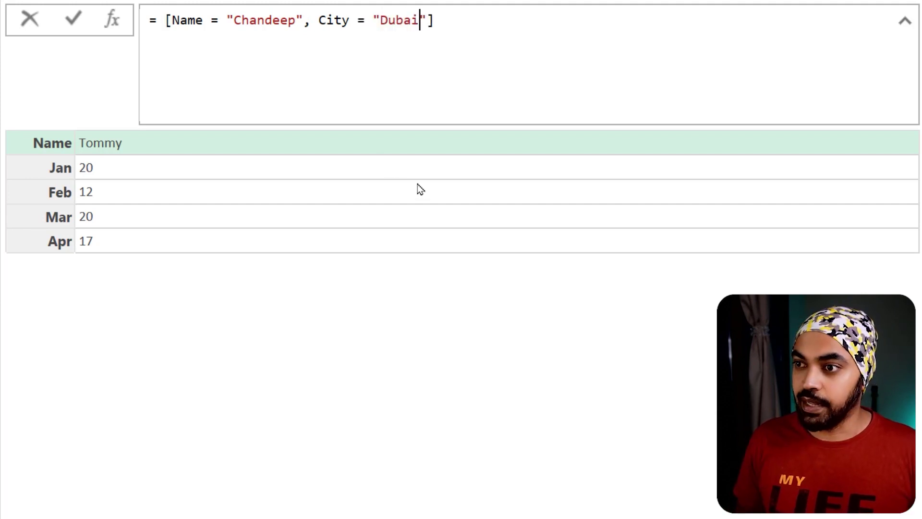
key("Right")
type(", ")
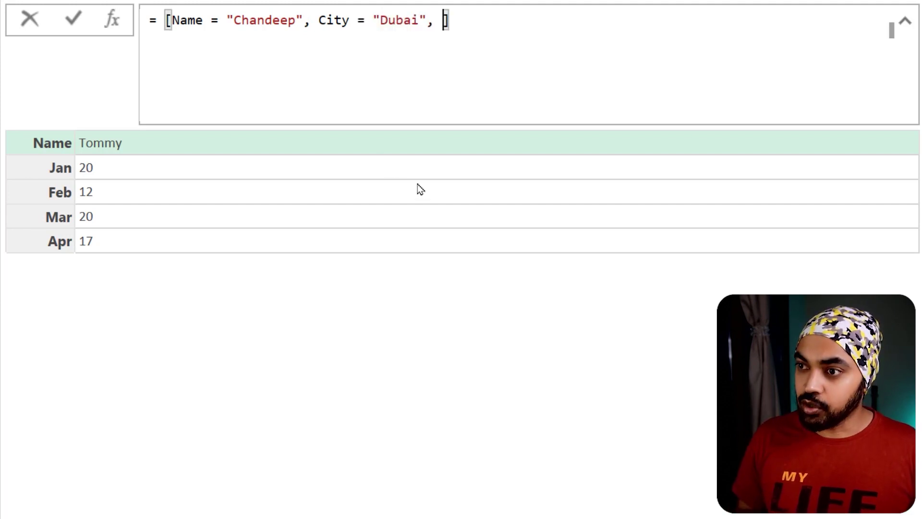
type("Number = 1")
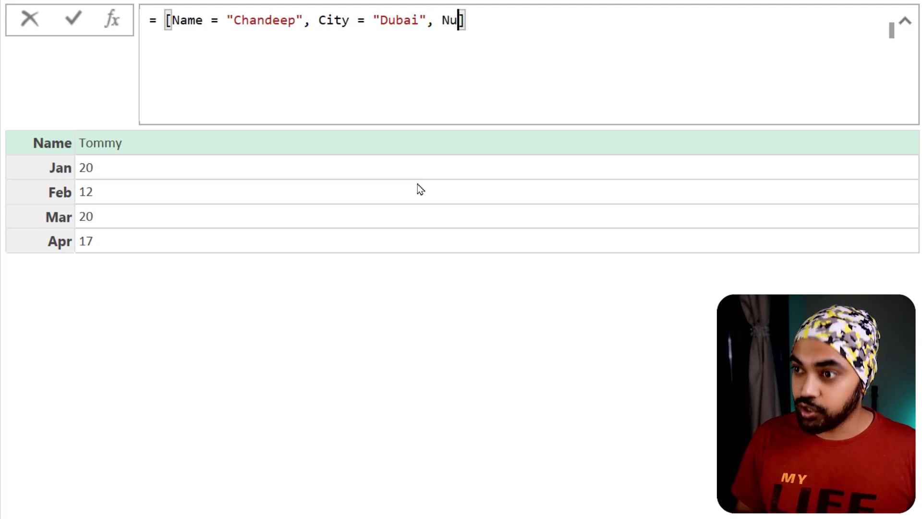
type("00")
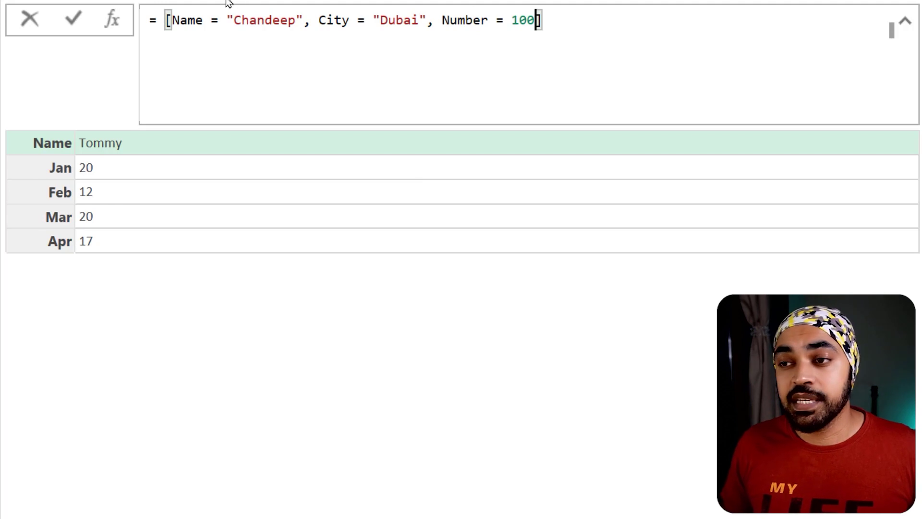
mouse_move(162, 2)
left_mouse_down()
mouse_move(466, 51)
mouse_move(548, 52)
left_mouse_up()
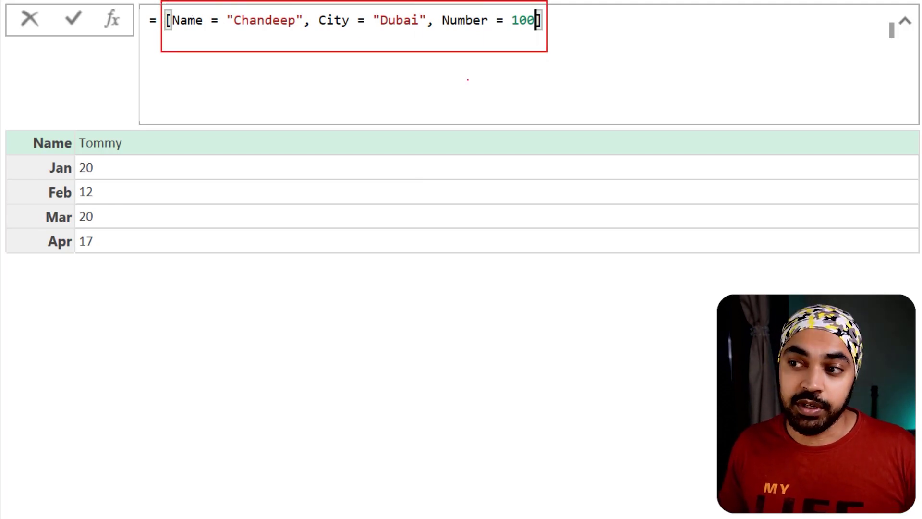
key("Escape")
key("Return")
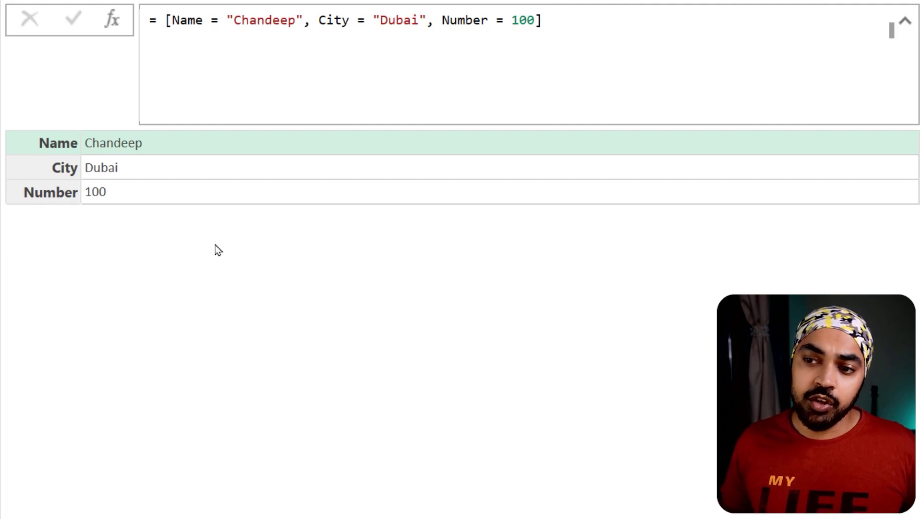
left_click_drag(4, 127, 158, 216)
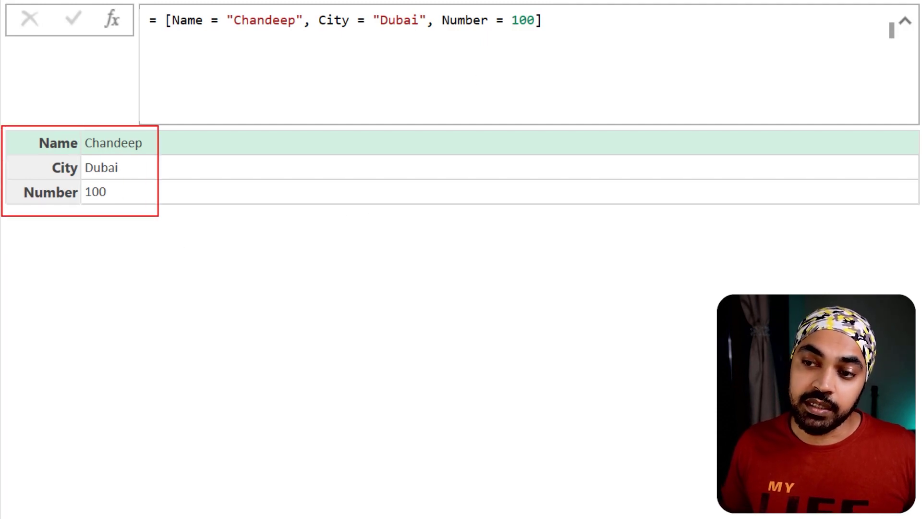
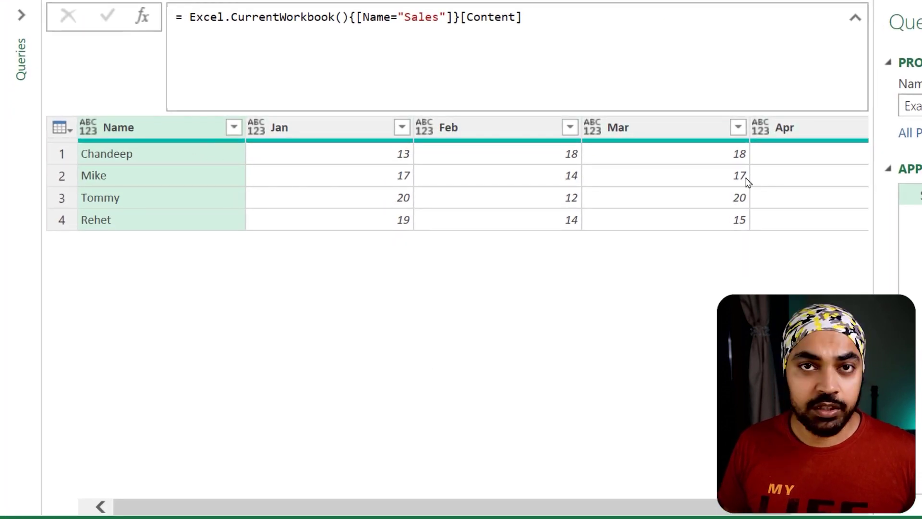
left_click_drag(387, 505, 508, 507)
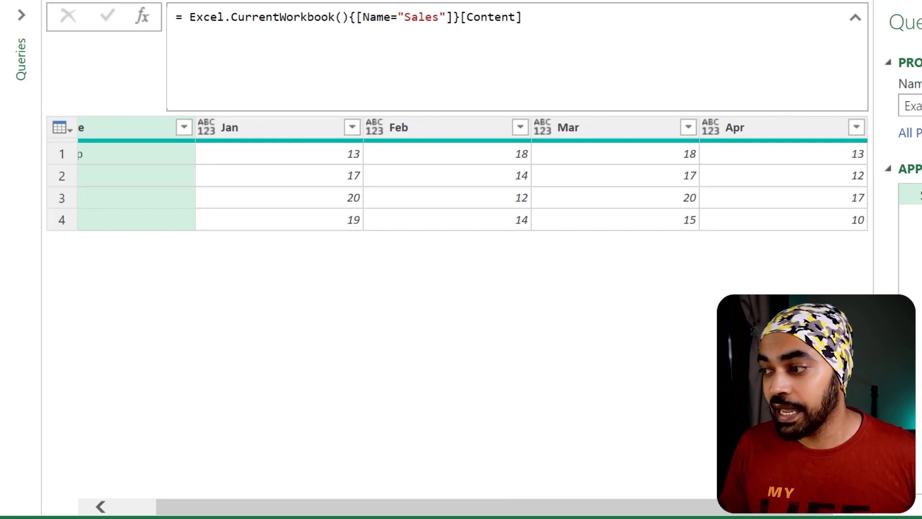
mouse_move(851, 110)
left_mouse_down()
mouse_move(894, 212)
mouse_move(892, 242)
left_mouse_up()
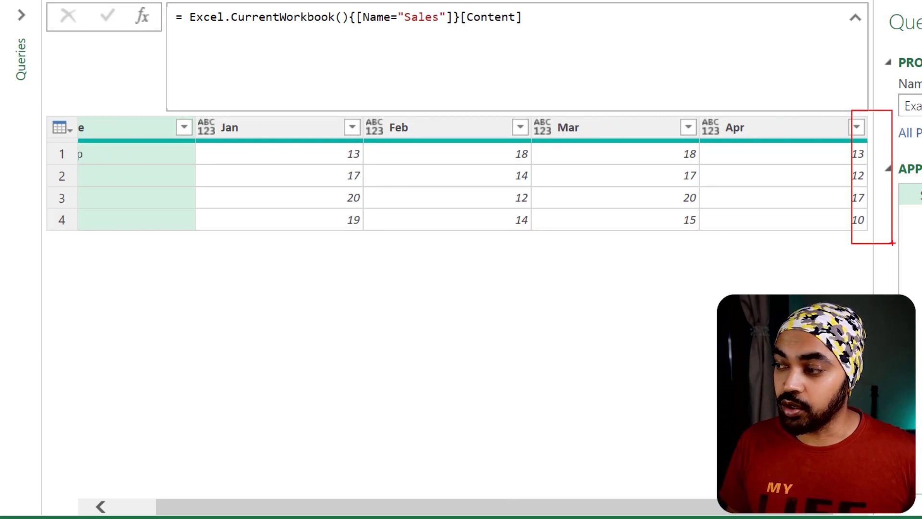
key("Escape")
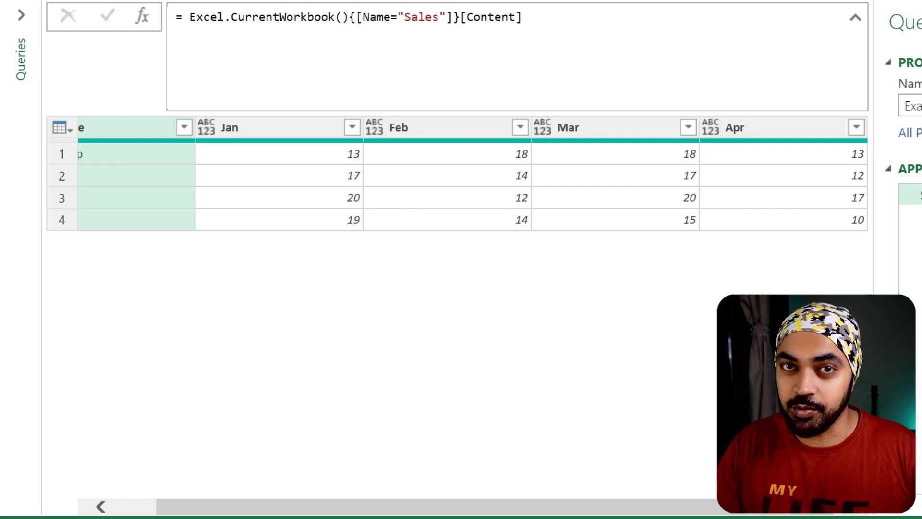
Step: Add a custom column to the Source table using only an underscore as its formula, so each row is returned as a record
left_click(161, 22)
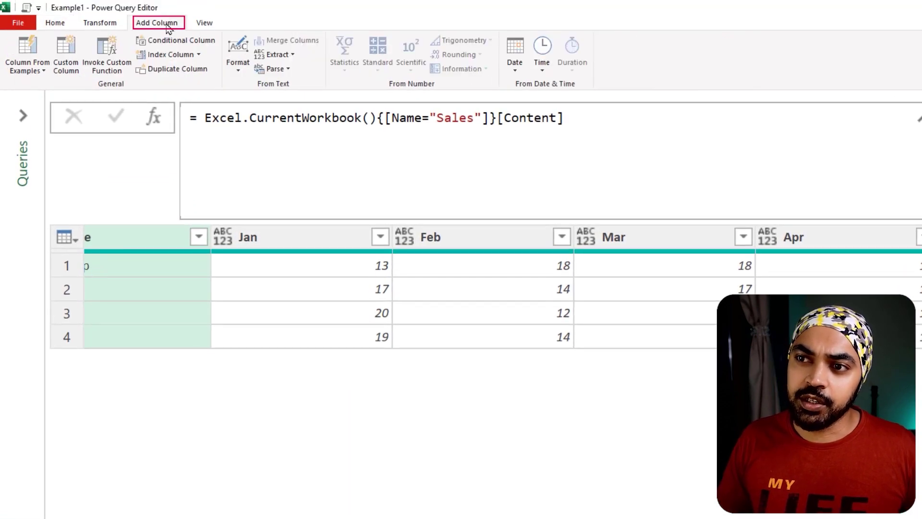
left_click(66, 57)
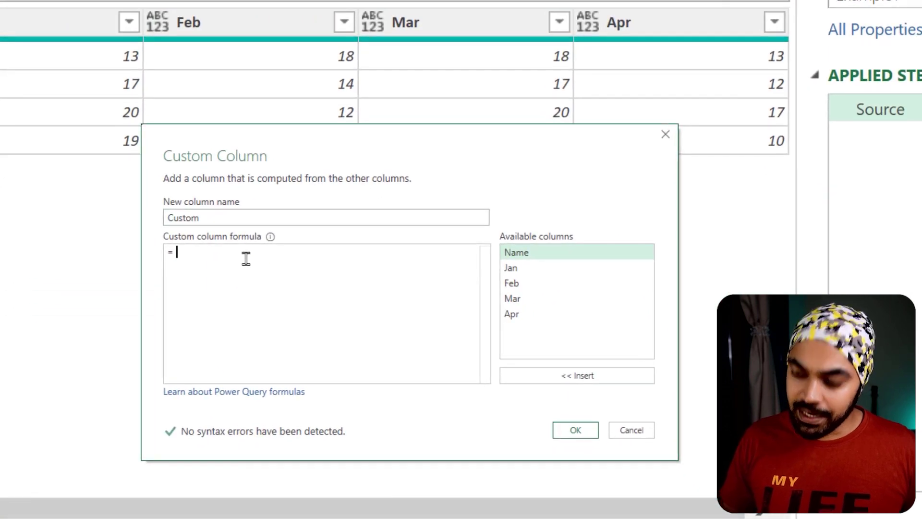
type("_")
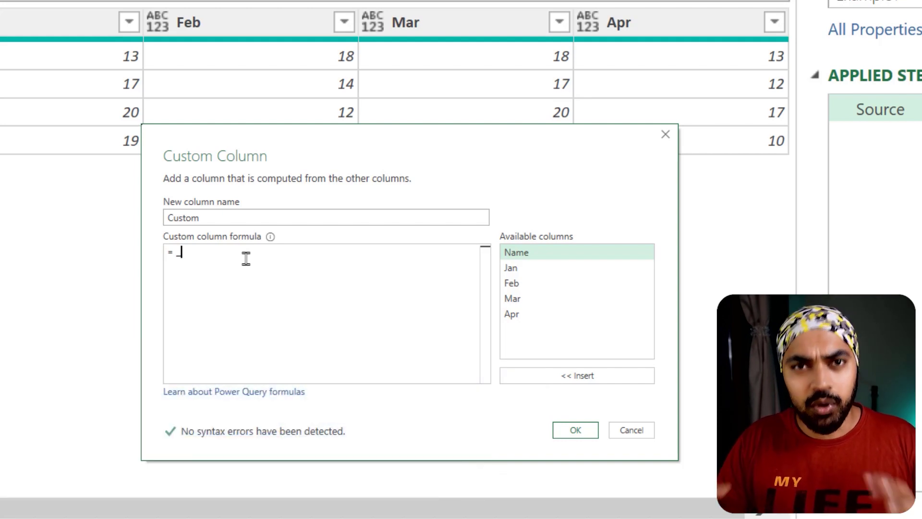
mouse_move(56, 43)
left_mouse_down()
mouse_move(490, 78)
mouse_move(889, 71)
left_mouse_up()
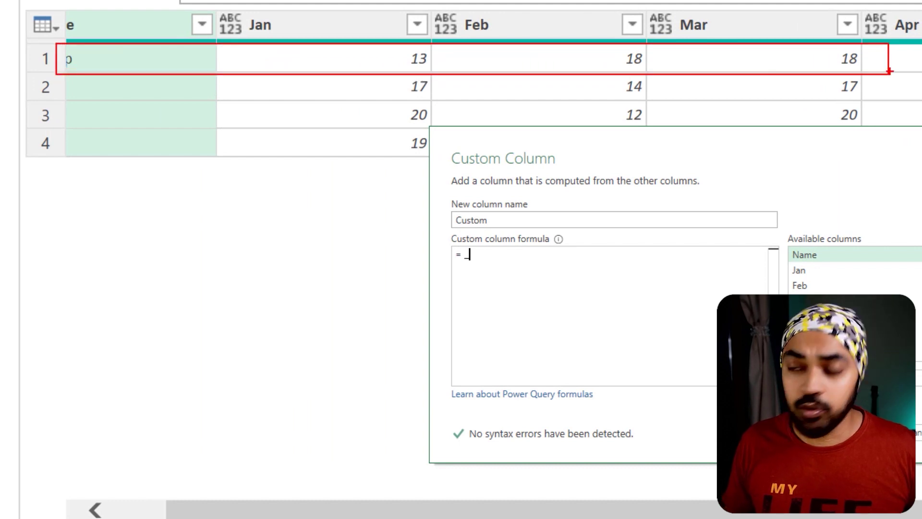
left_click_drag(55, 70, 378, 115)
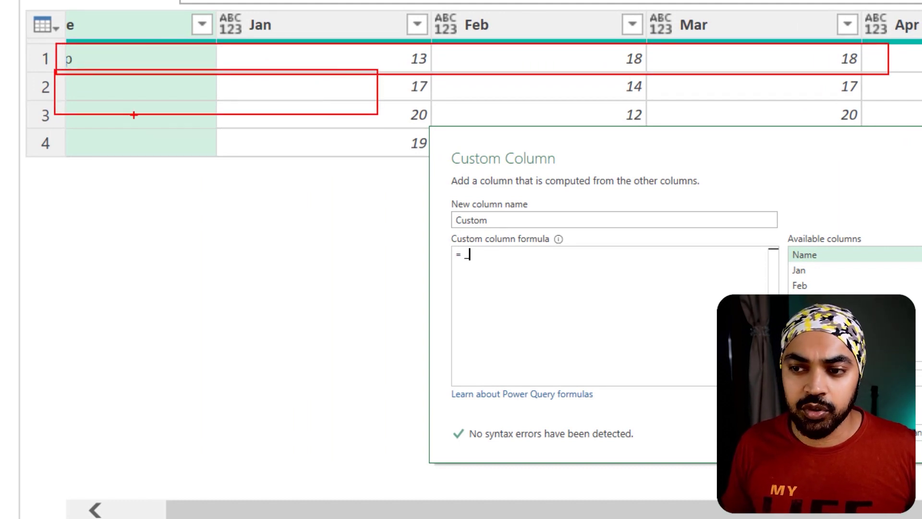
left_click_drag(57, 102, 278, 132)
left_click_drag(70, 127, 244, 167)
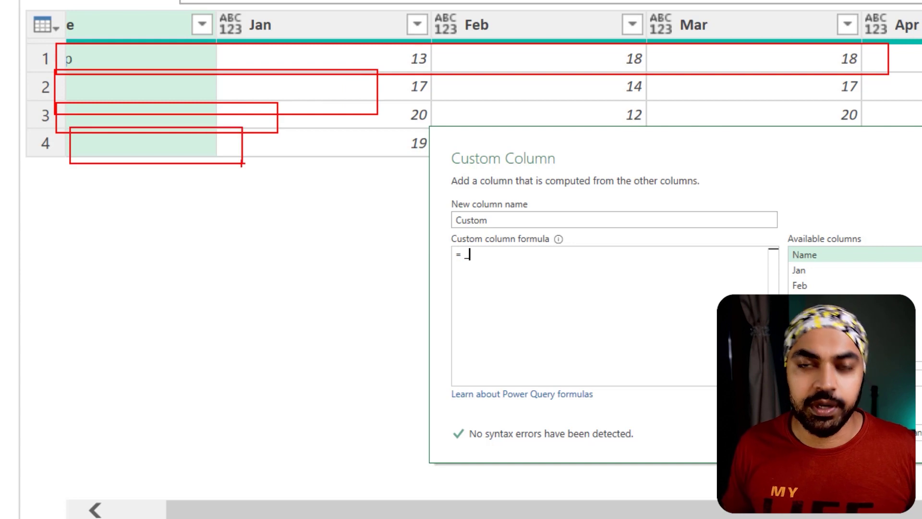
key("Escape")
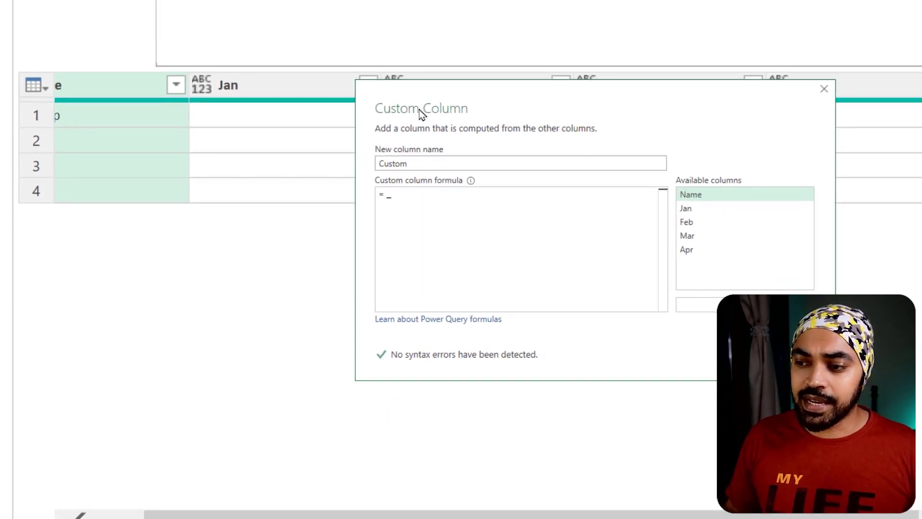
left_click(671, 371)
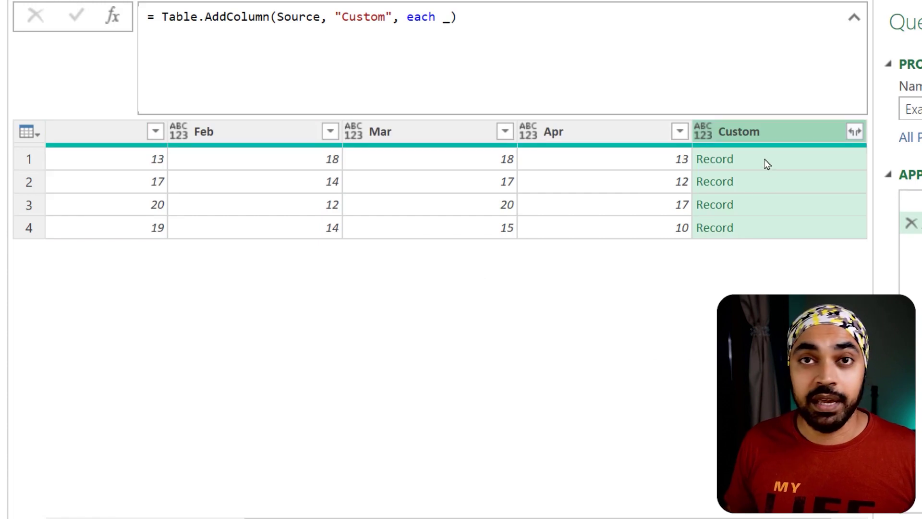
Step: Preview the record in the first row of the Custom column and examine its field names and values
left_click(766, 162)
left_click_drag(164, 403, 179, 321)
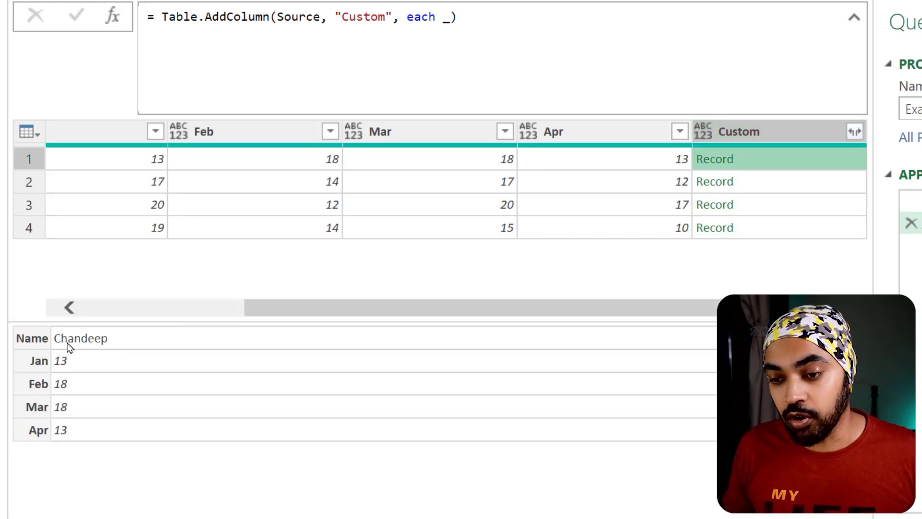
mouse_move(6, 324)
left_mouse_down()
mouse_move(37, 371)
mouse_move(52, 445)
left_mouse_up()
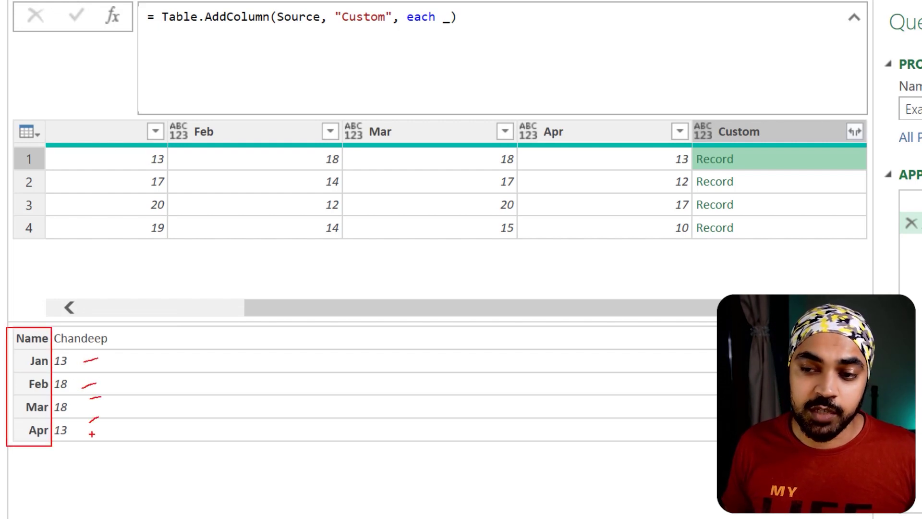
key("Escape")
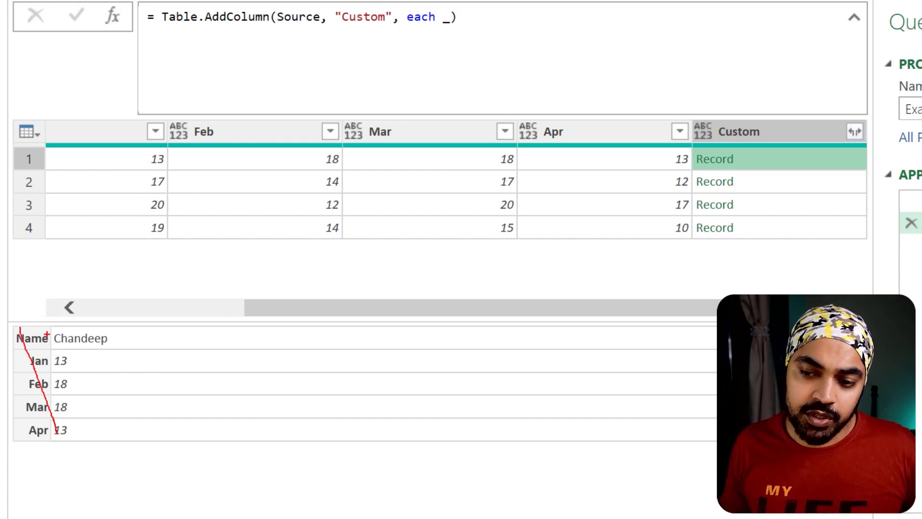
left_click_drag(32, 419, 29, 437)
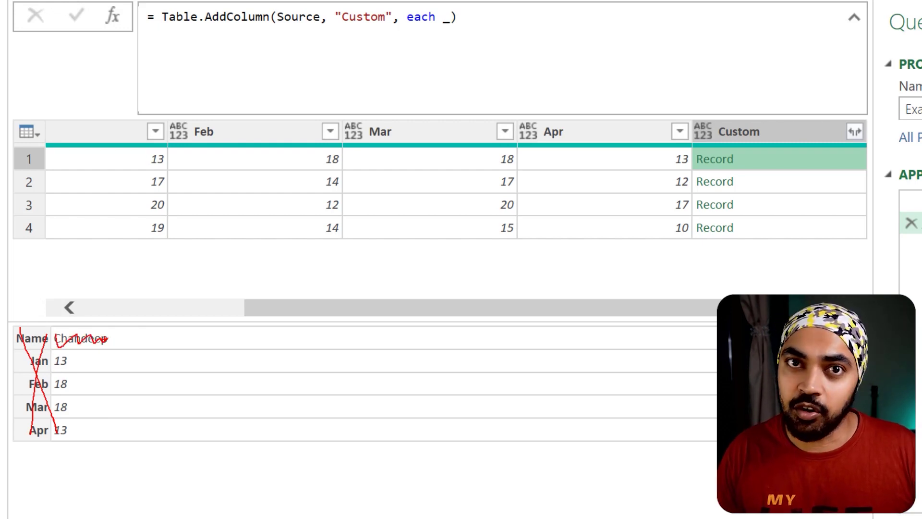
key("Escape")
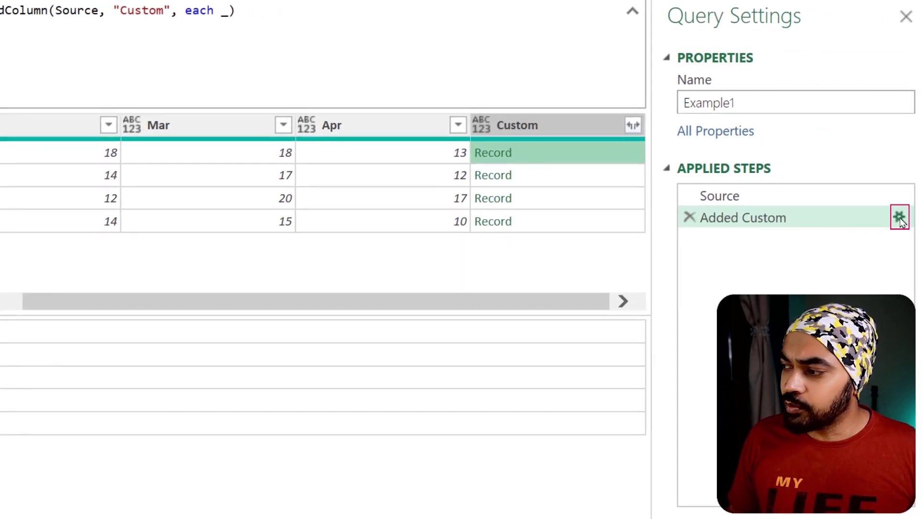
Step: Edit the Added Custom step so its formula converts each row's record to a list with Record.ToList(_)
left_click(899, 217)
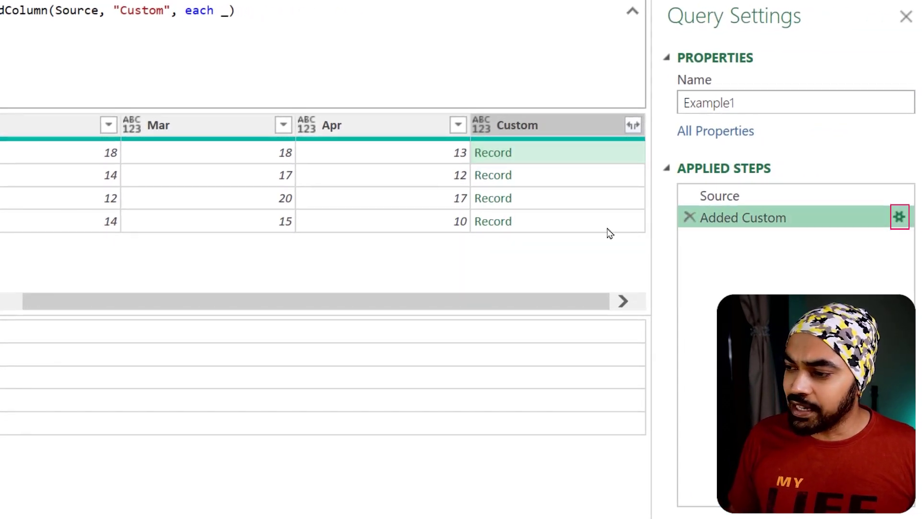
left_click_drag(206, 112, 92, 67)
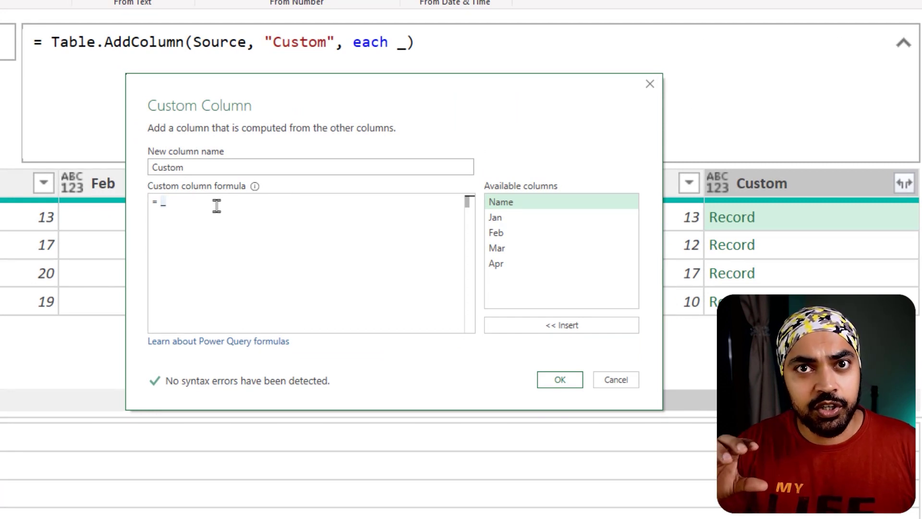
type("Re")
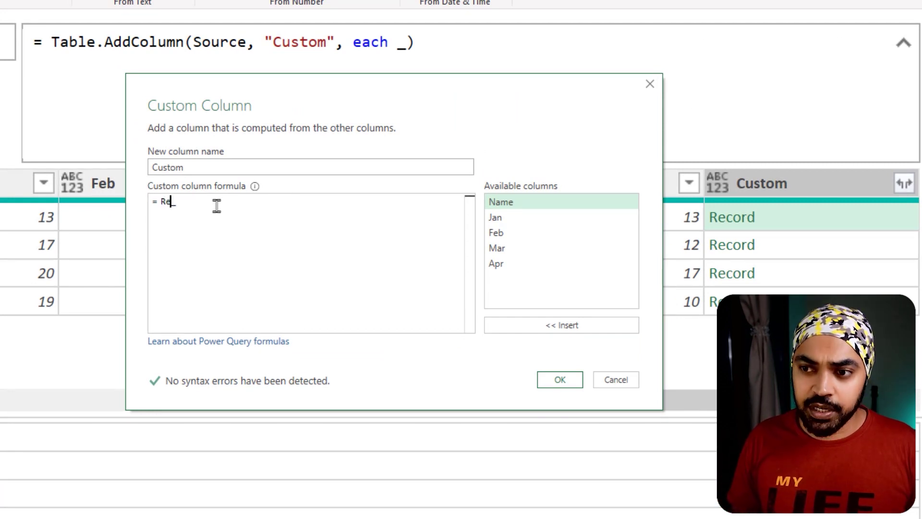
type("cord.T")
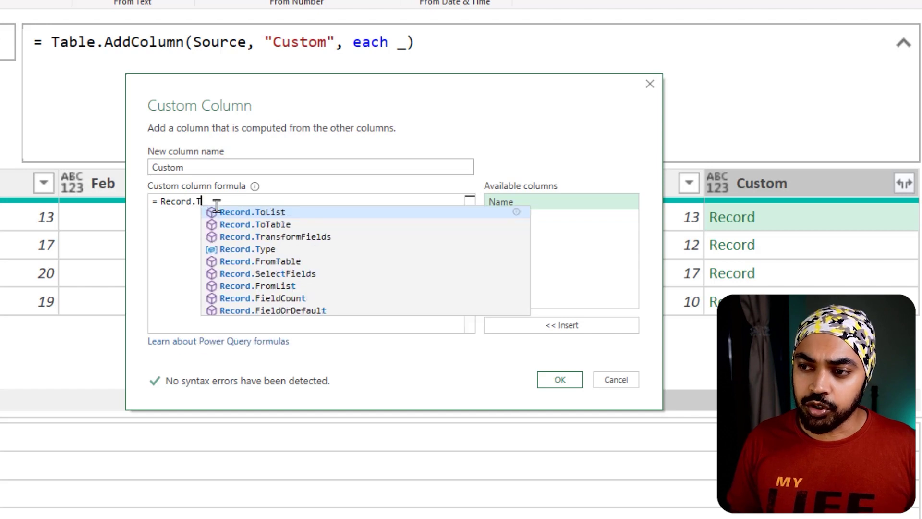
type("oList(_)")
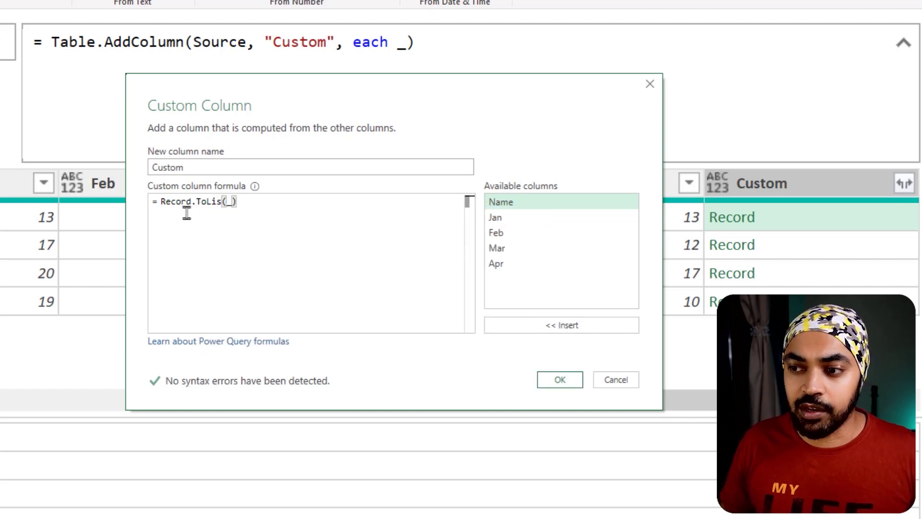
left_click(222, 201)
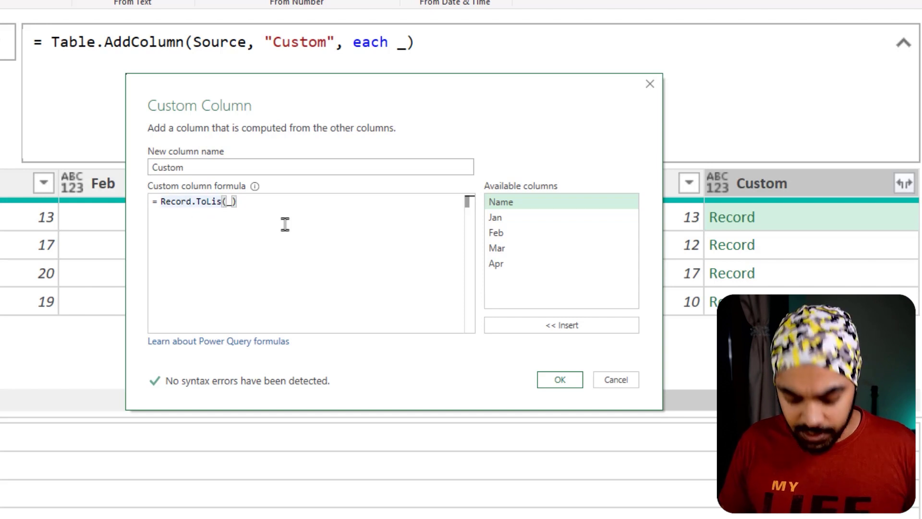
type("t")
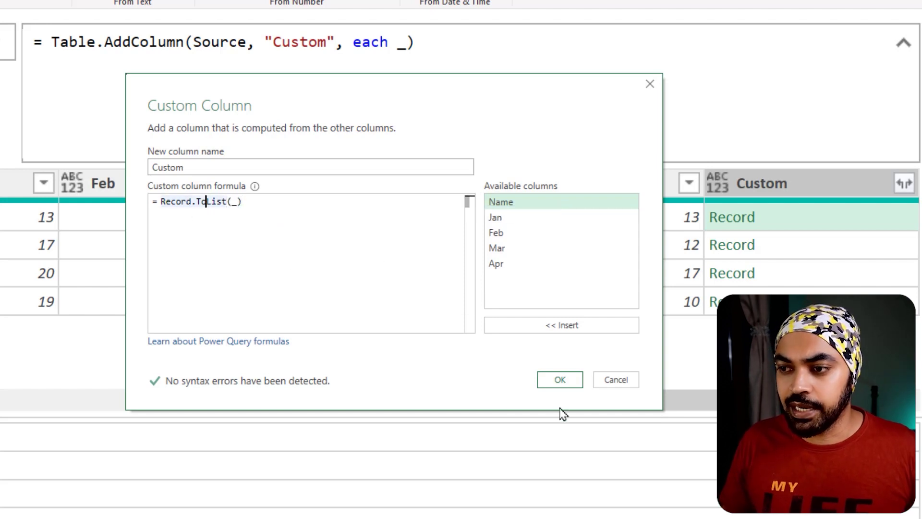
left_click(560, 382)
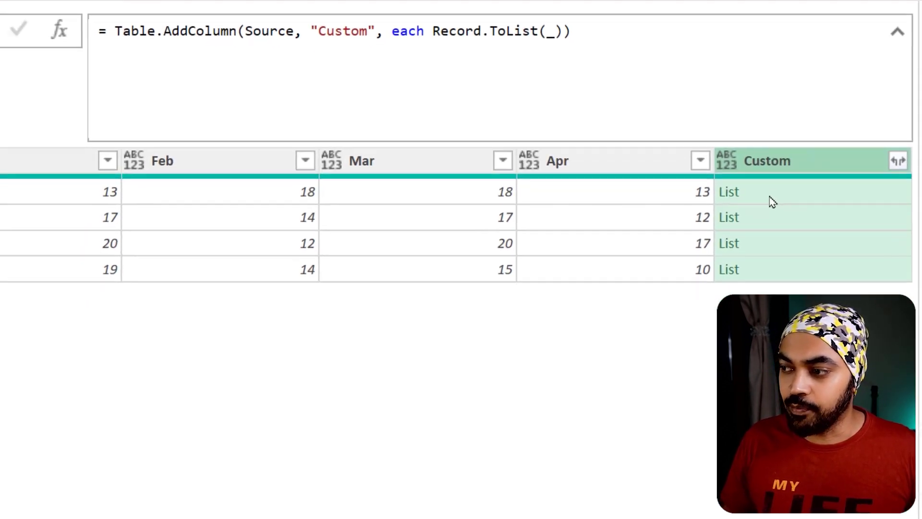
Step: Preview the list in the first row of the Custom column and examine its items
left_click(772, 202)
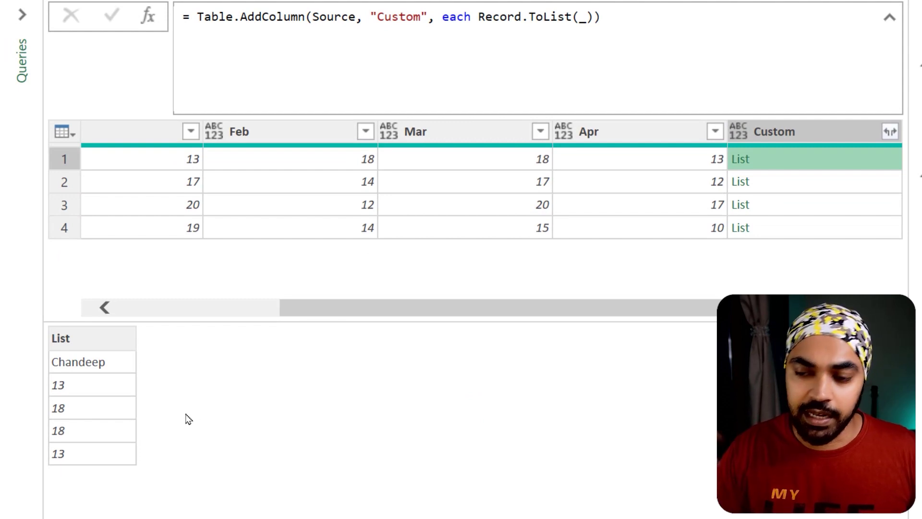
left_click_drag(29, 351, 124, 464)
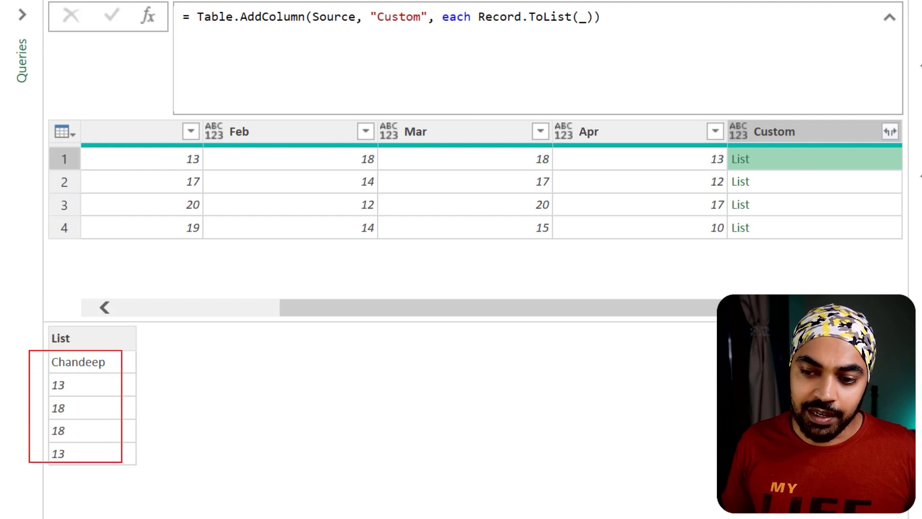
left_click_drag(49, 361, 130, 362)
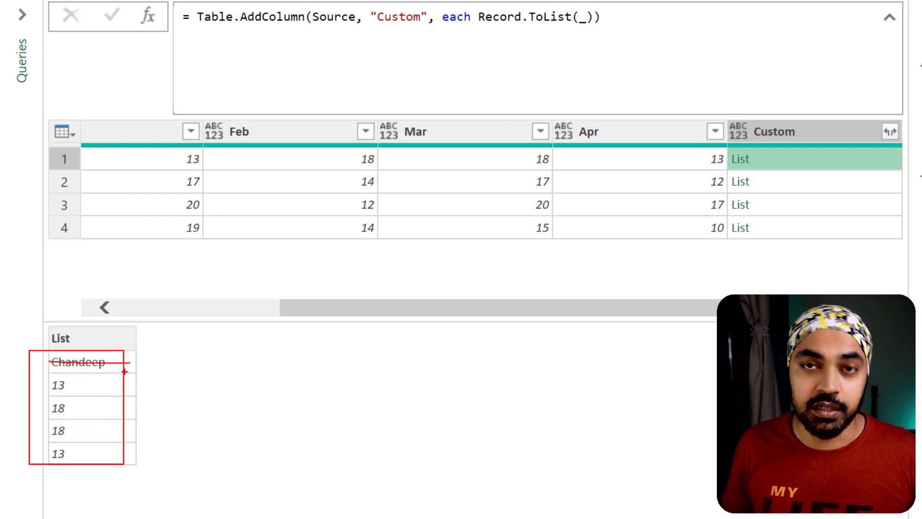
mouse_move(65, 378)
left_mouse_down()
mouse_move(67, 479)
mouse_move(45, 390)
left_mouse_up()
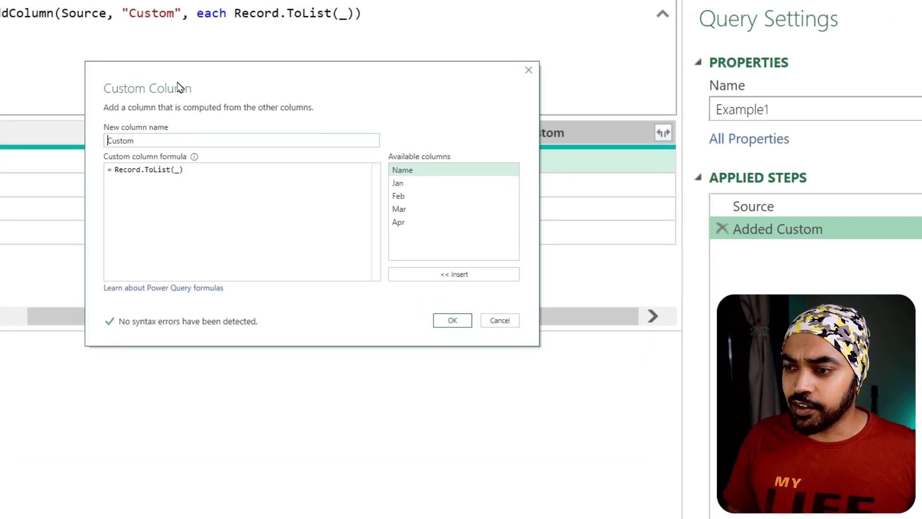
Step: Wrap the custom column formula in List.Skip to drop the first item, giving List.Skip(Record.ToList(_), 1)
key("Home")
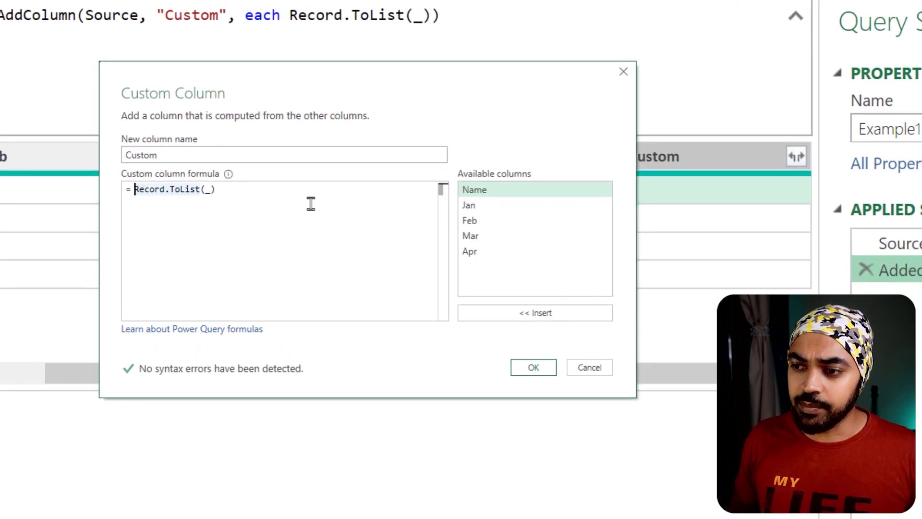
type("List.")
type("Skip(")
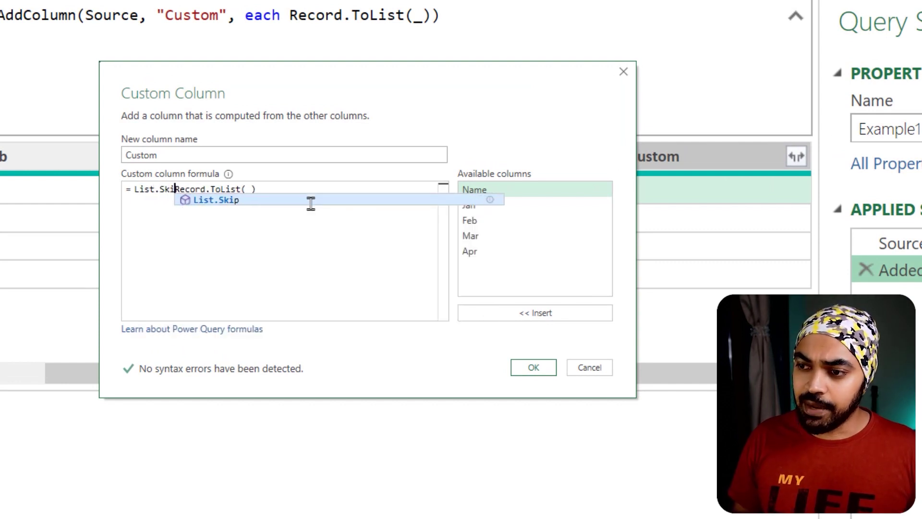
key("End")
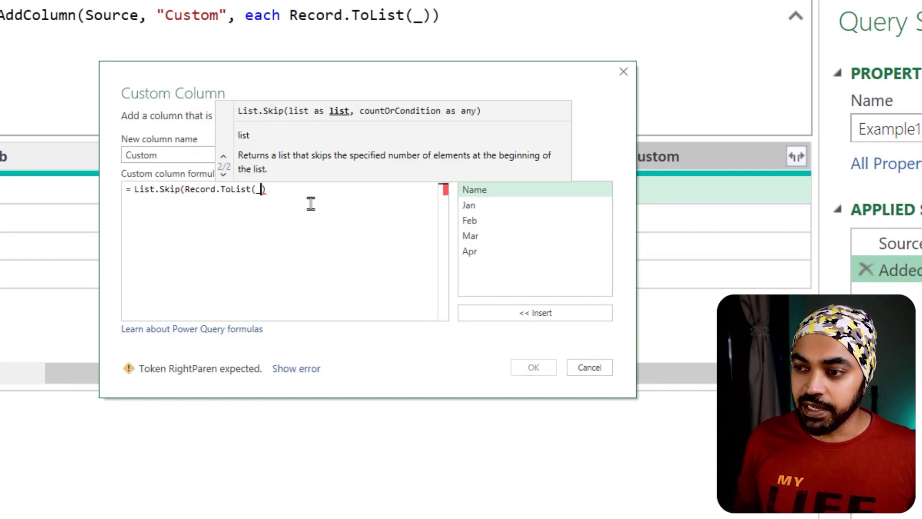
type(", 1)")
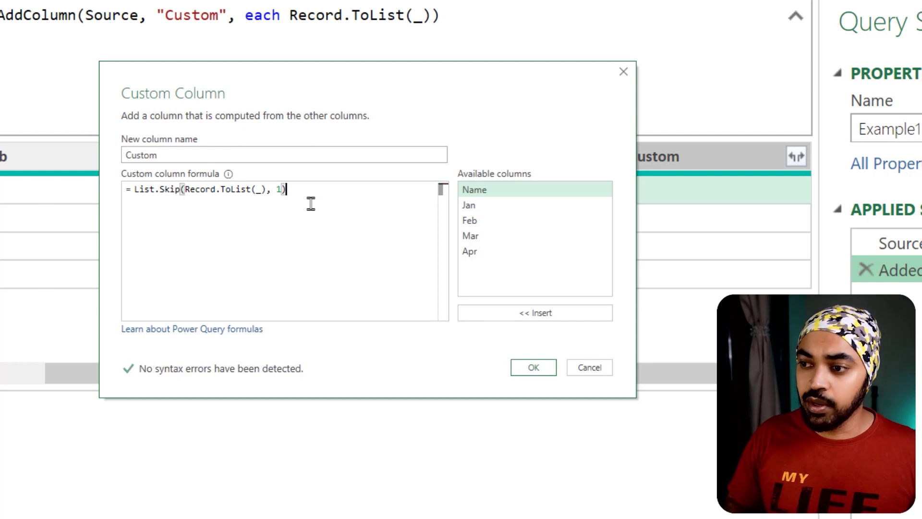
Step: Wrap the formula in List.Sum to total the remaining items, giving List.Sum(List.Skip(Record.ToList(_), 1))
key("Home")
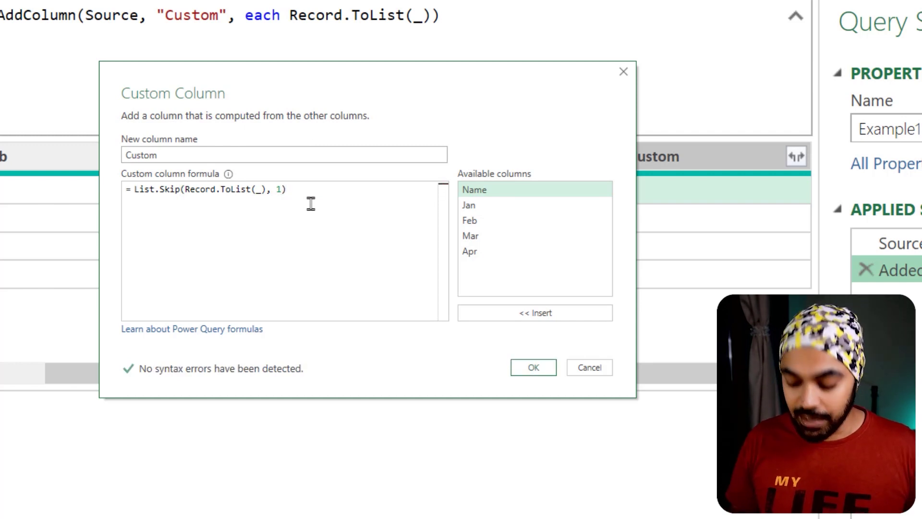
type("List.Sum")
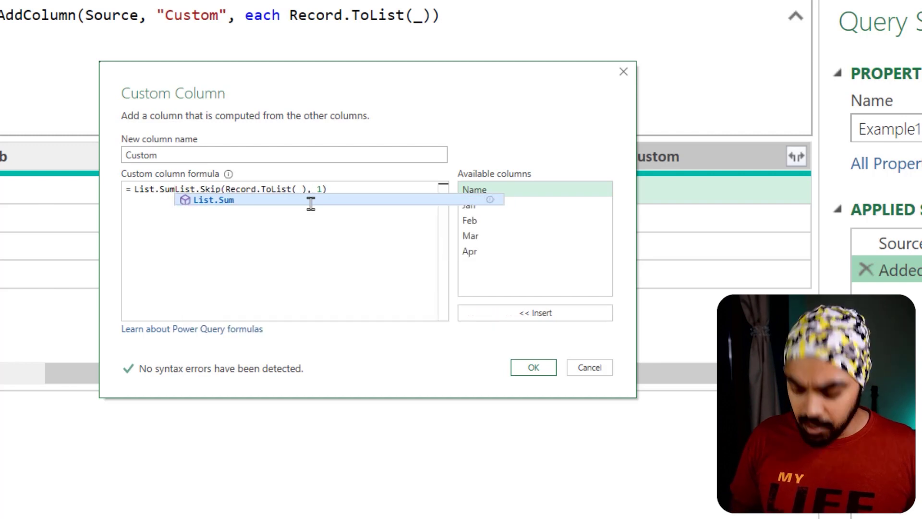
key("Escape")
type("(")
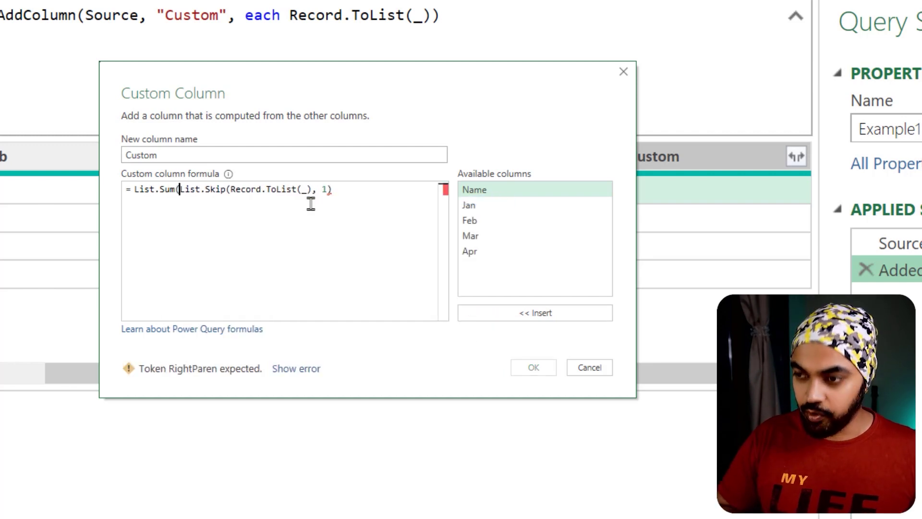
key("End")
type(")")
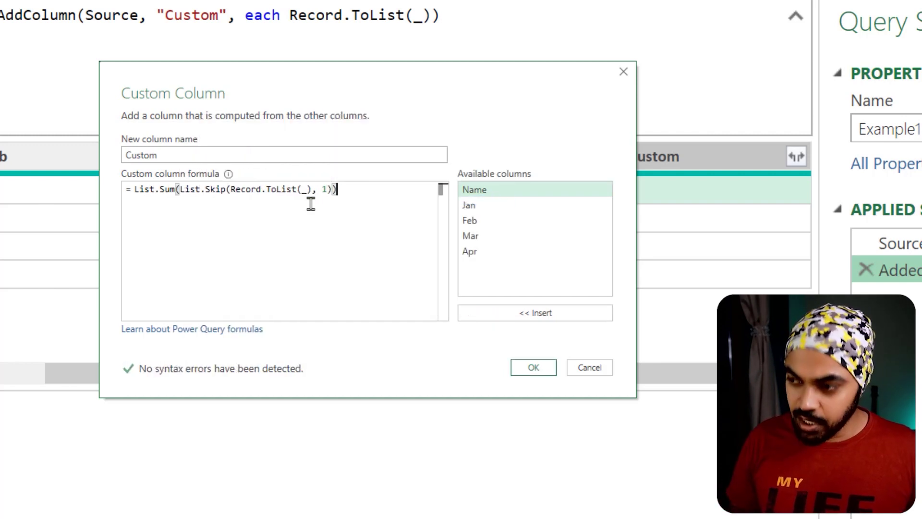
Step: Name the custom column SUM and apply the edited column definition
double_click(181, 154)
type("SUM")
left_click(542, 369)
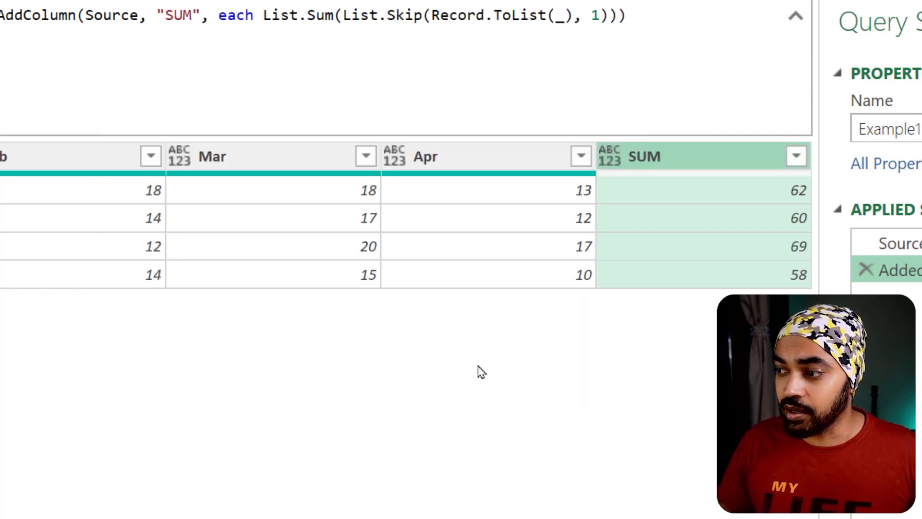
left_click(664, 192)
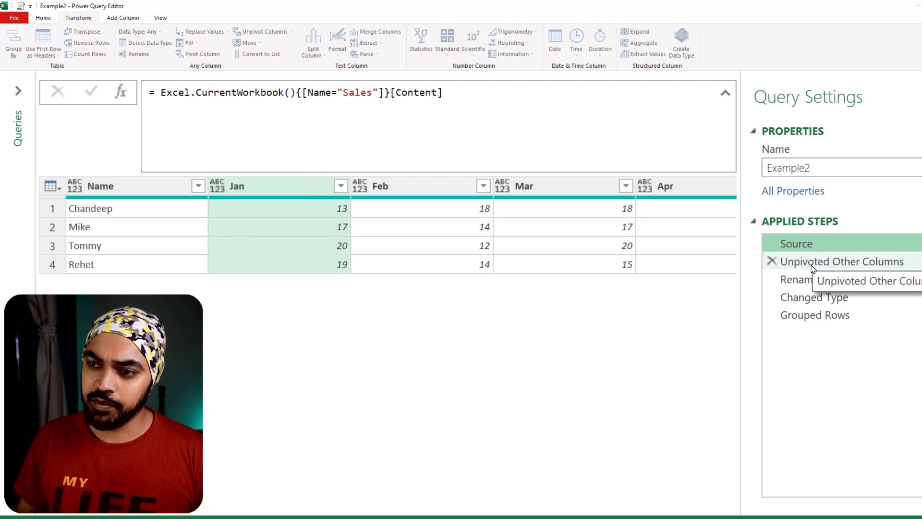
Step: Review the Example2 query's applied steps from Unpivoted Other Columns through Grouped Rows and examine the totals per name
left_click(813, 265)
left_click(786, 278)
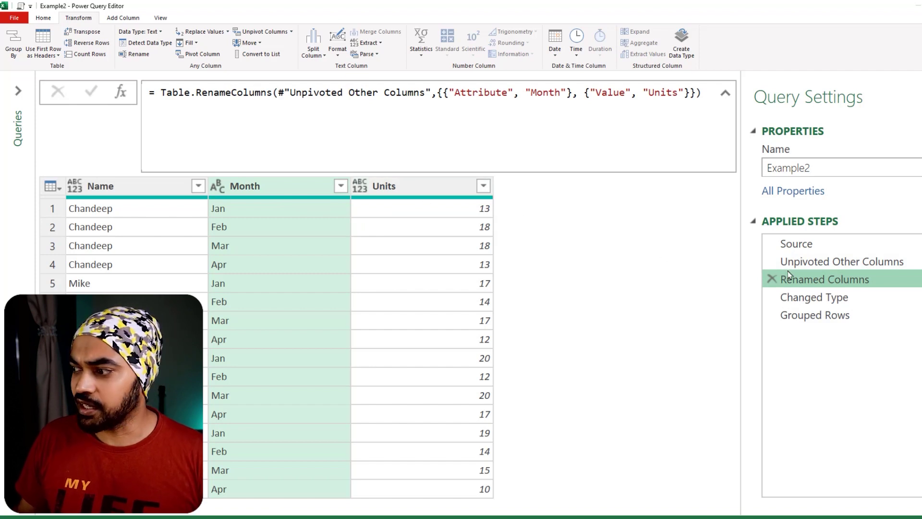
left_click(831, 299)
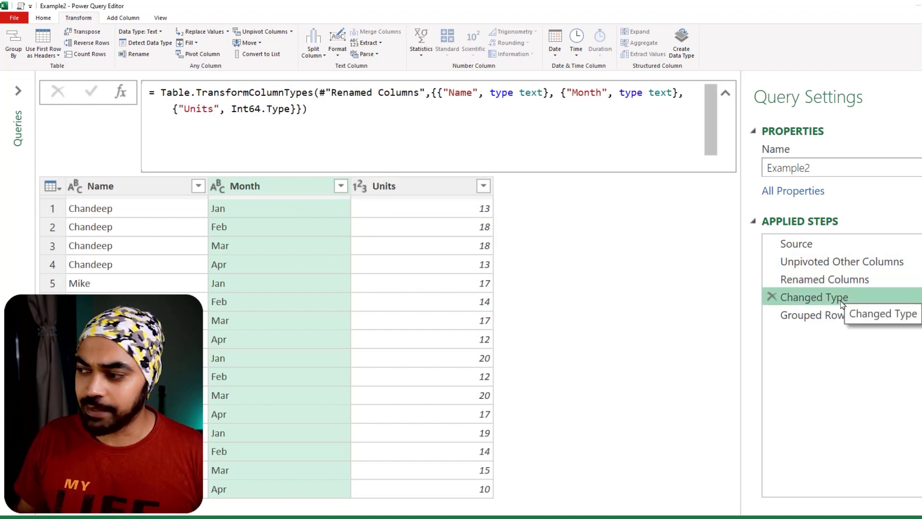
left_click(822, 317)
left_click(291, 212)
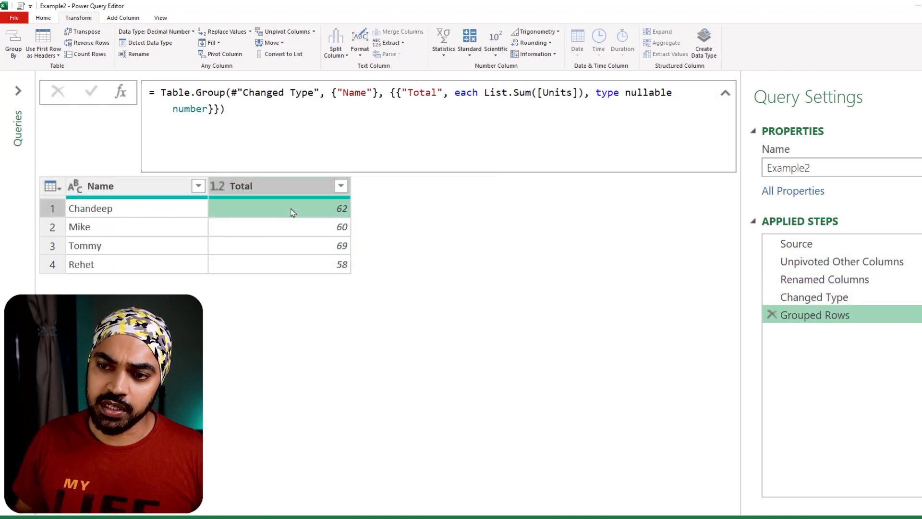
left_click(286, 262)
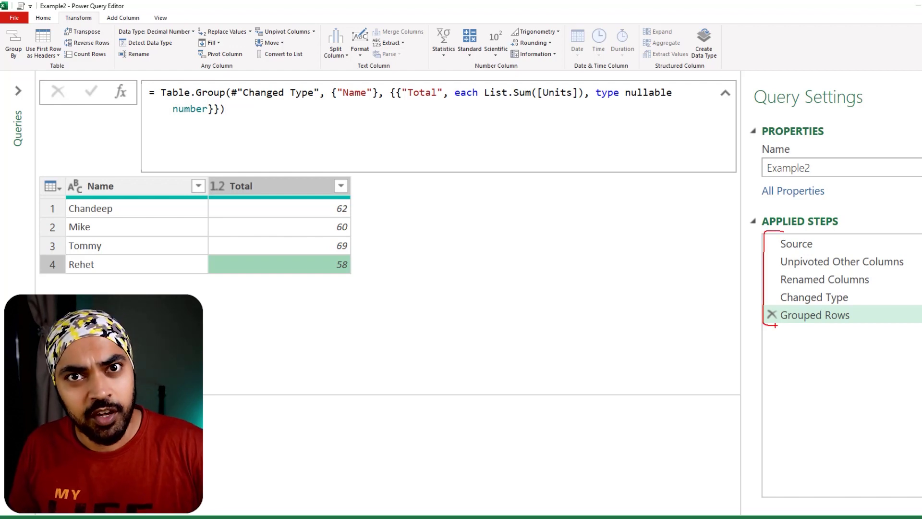
mouse_move(844, 311)
left_mouse_down()
mouse_move(792, 333)
mouse_move(846, 312)
left_mouse_up()
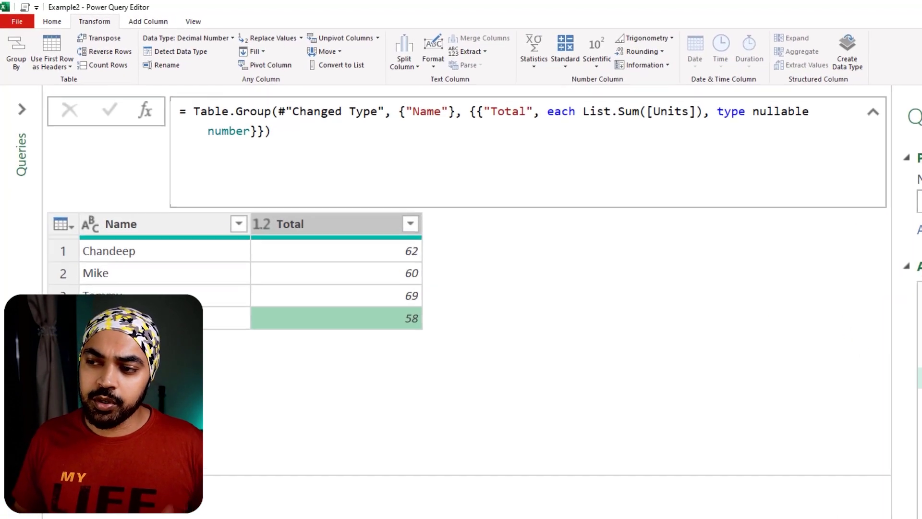
Step: Open the Example2 query's code in the Advanced Editor and enlarge its text for reading
left_click(204, 23)
left_click(401, 56)
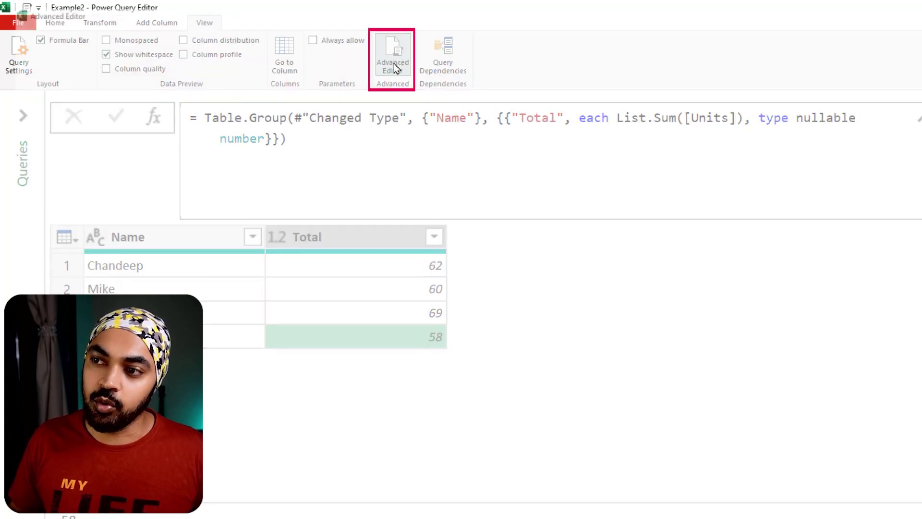
double_click(402, 8)
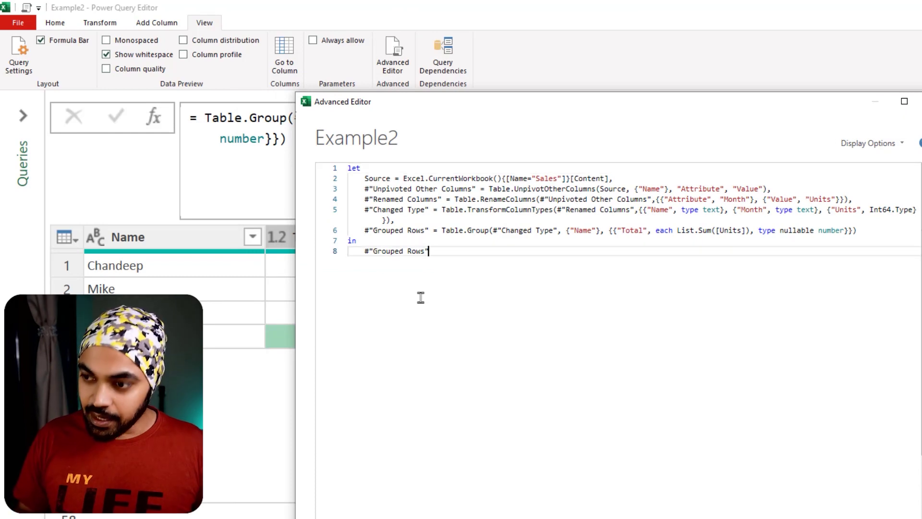
key("ctrl+plus")
key("ctrl+plus")
key("ctrl+plus")
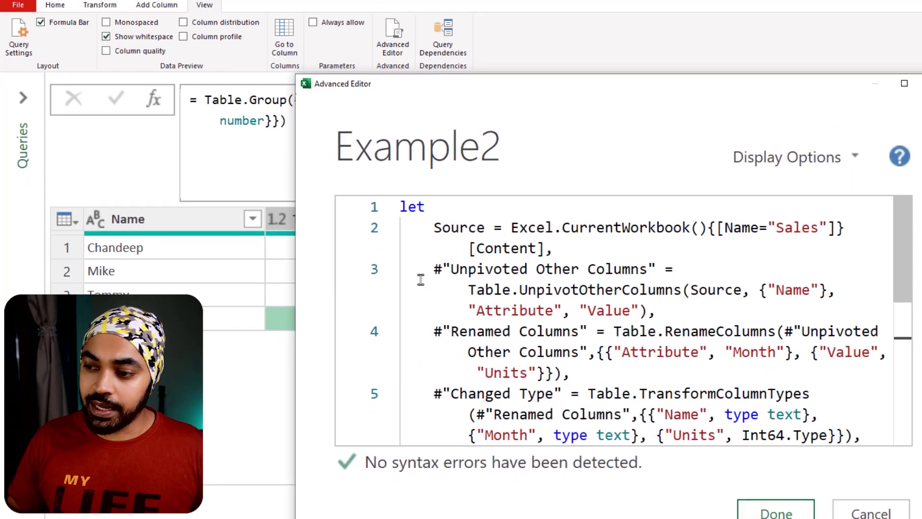
key("ctrl+minus")
key("ctrl+minus")
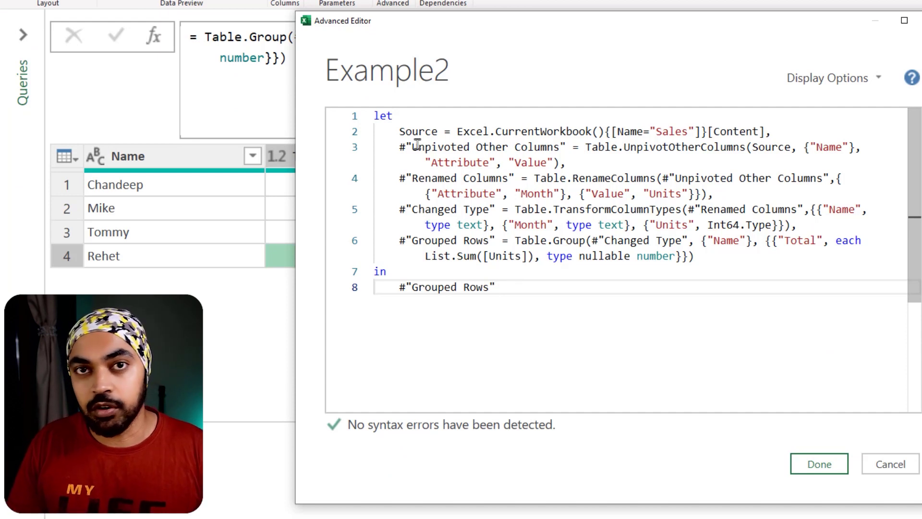
Step: Replace the let keyword on the code's first line with an opening square bracket
left_click_drag(393, 116, 374, 116)
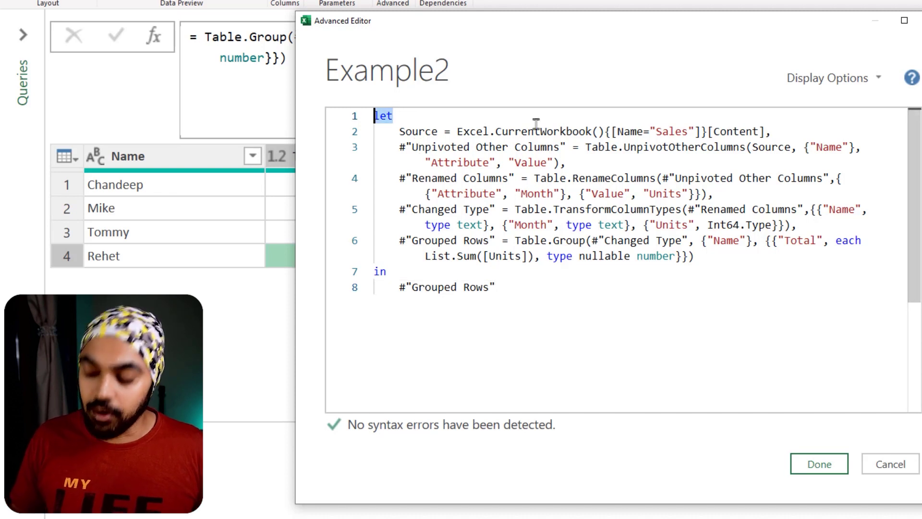
key("Delete")
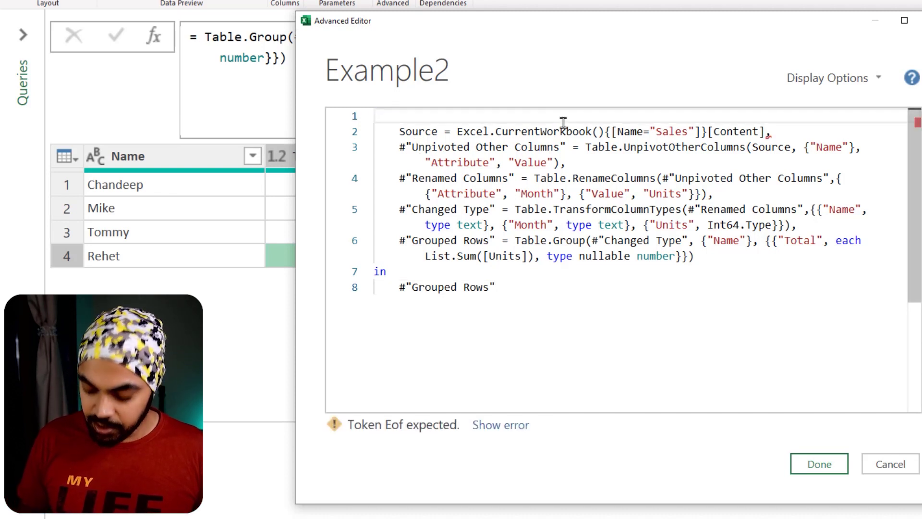
type("[]")
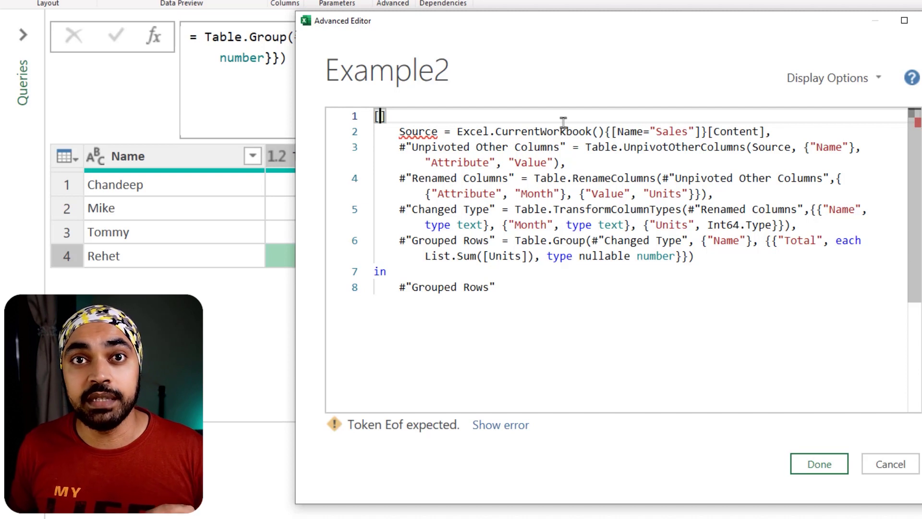
key("Delete")
Step: Replace the closing in clause and its #"Grouped Rows" reference with a closing square bracket
key("Down")
key("Down")
key("Down")
key("Down")
key("Down")
key("Down")
key("Down")
key("Down")
key("Down")
key("Down")
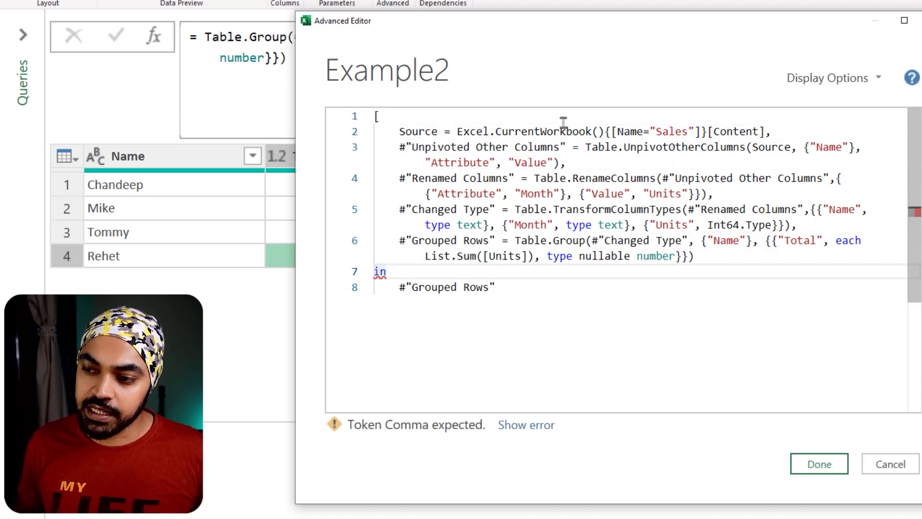
key("ctrl+shift+End")
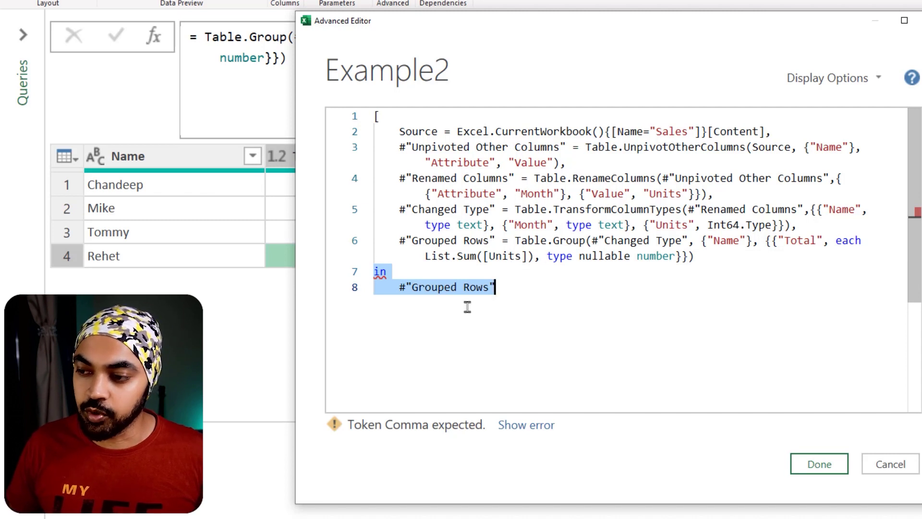
type("]")
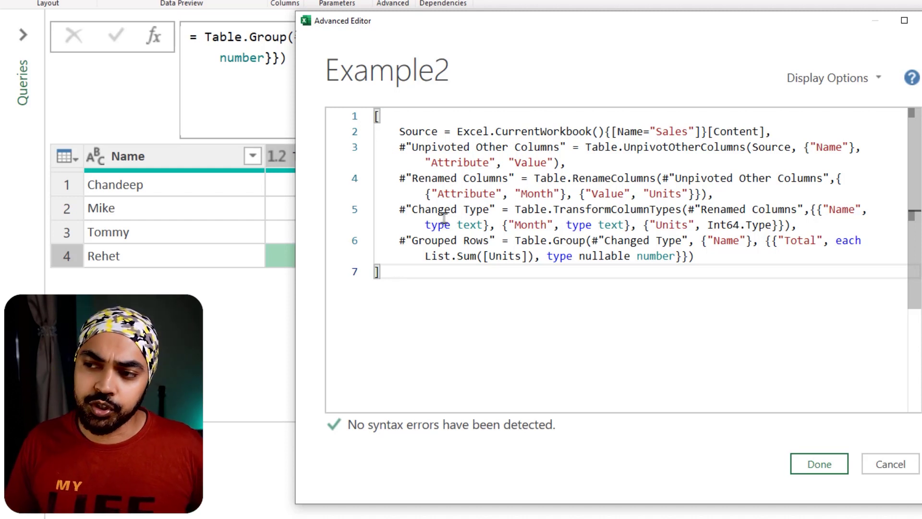
left_click_drag(411, 133, 436, 140)
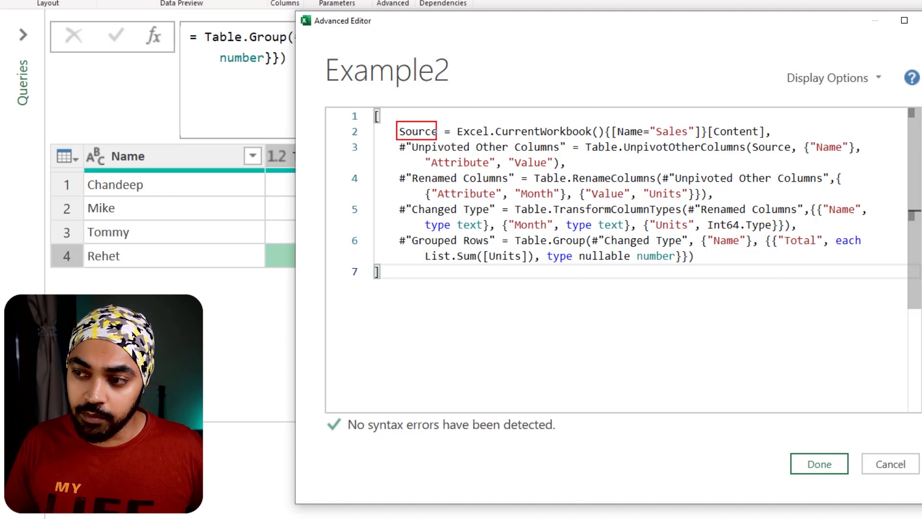
left_click_drag(493, 118, 504, 125)
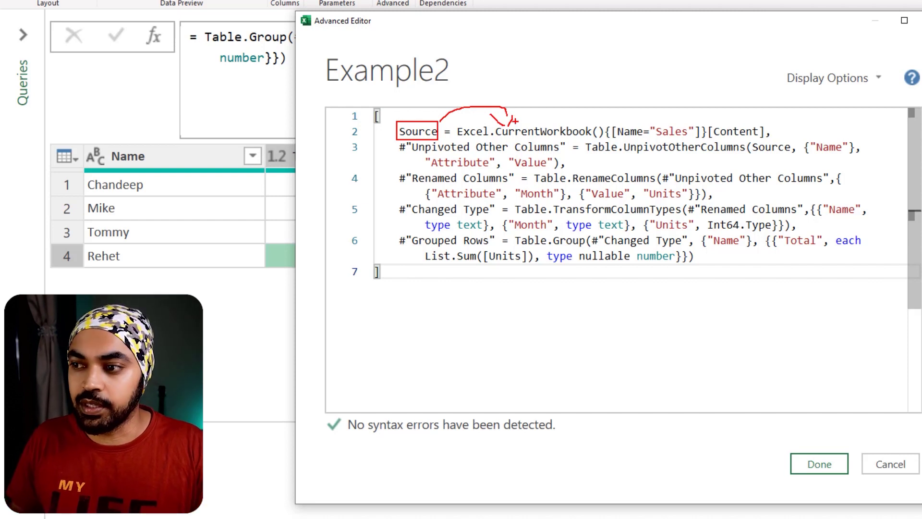
left_click_drag(477, 142, 539, 138)
left_click_drag(614, 154, 679, 155)
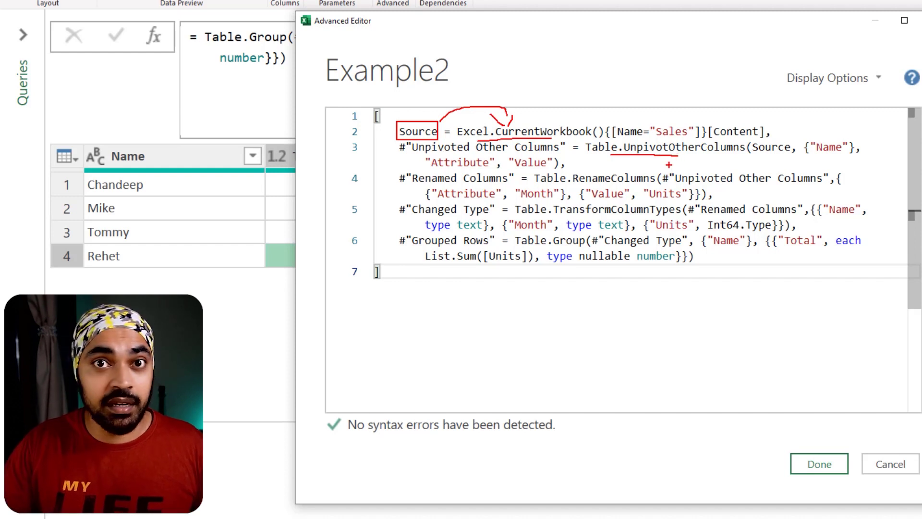
key("Escape")
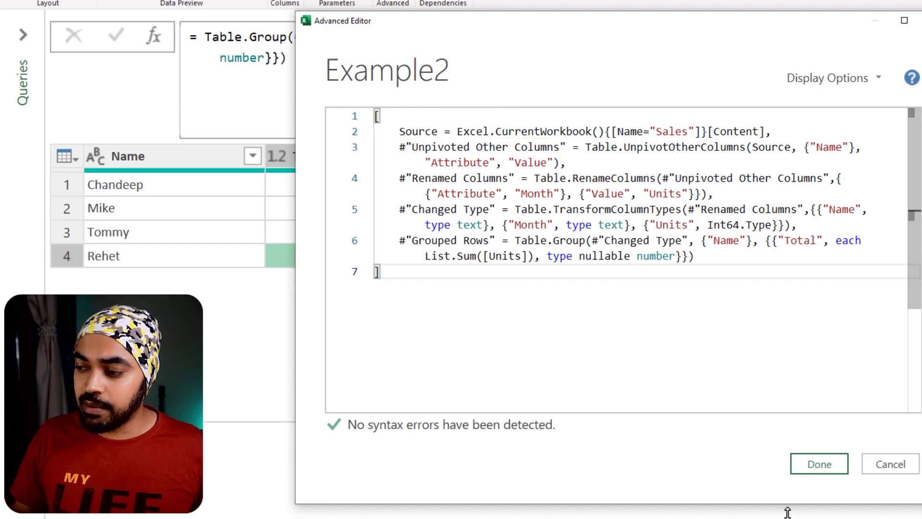
Step: Apply the rewritten code and preview the table held in each record field, from Source to Grouped Rows
left_click(829, 472)
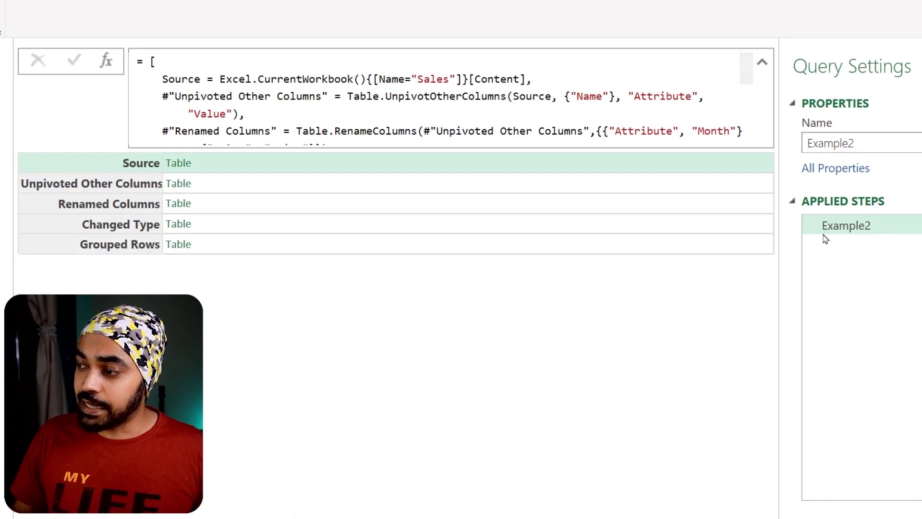
left_click_drag(808, 212, 899, 334)
left_click_drag(822, 293, 866, 278)
key("Escape")
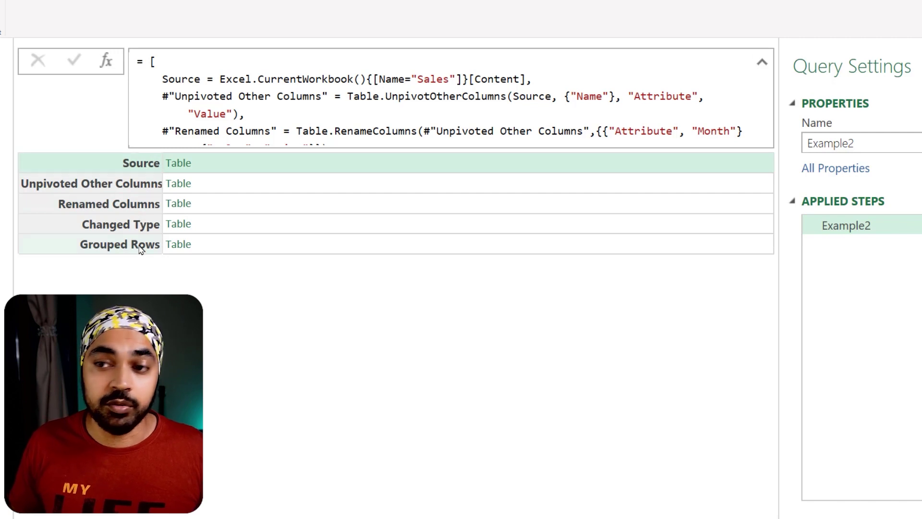
left_click(227, 166)
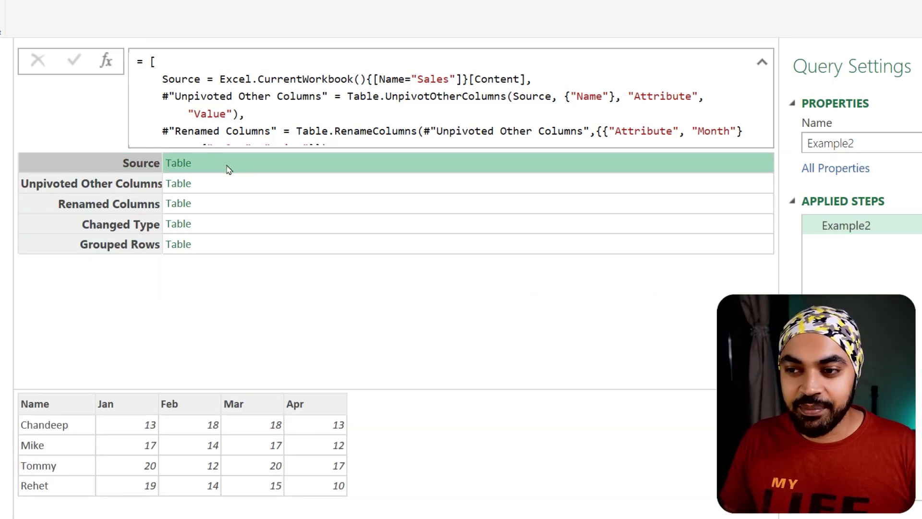
left_click(222, 187)
left_click(221, 207)
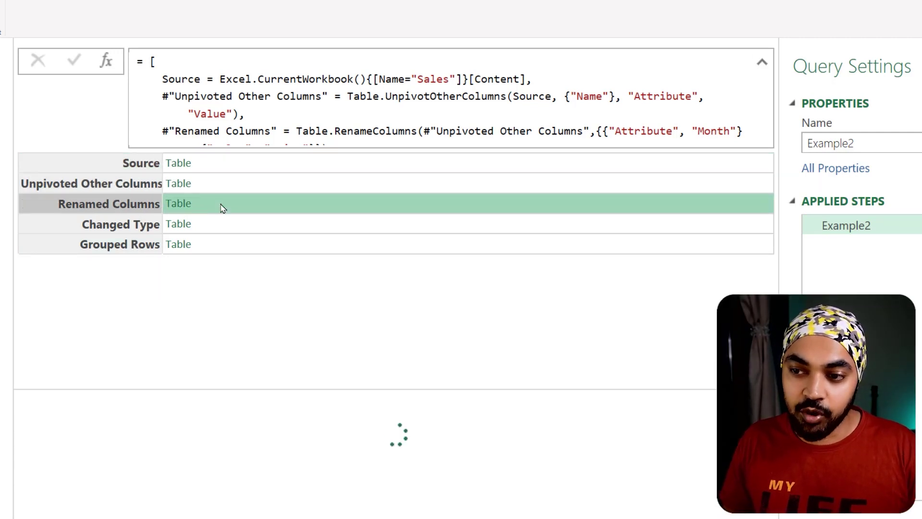
left_click(222, 224)
left_click(222, 242)
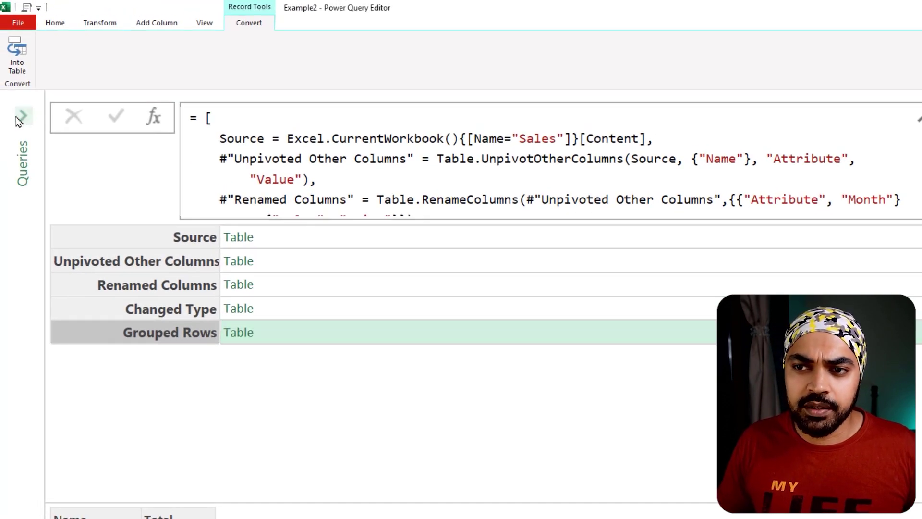
Step: Show the list of queries and create a new blank query
left_click(19, 118)
right_click(27, 156)
mouse_move(93, 187)
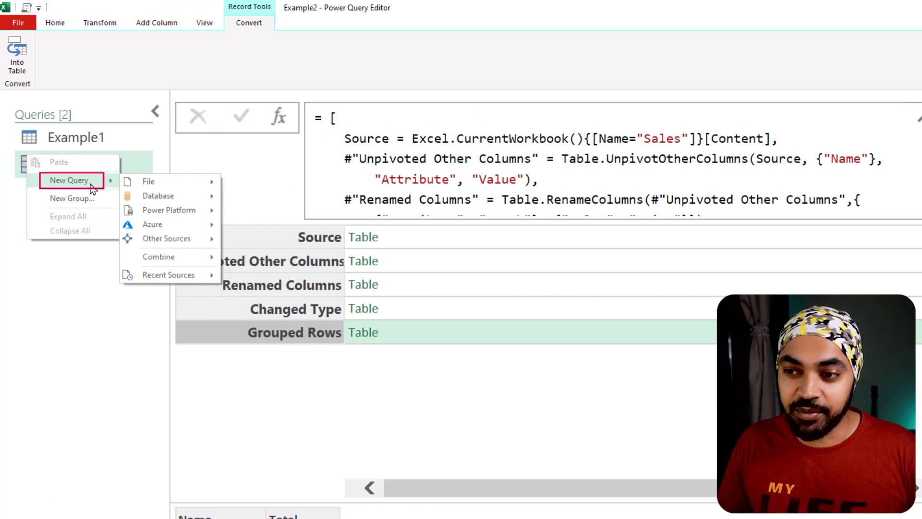
mouse_move(165, 247)
left_click(263, 298)
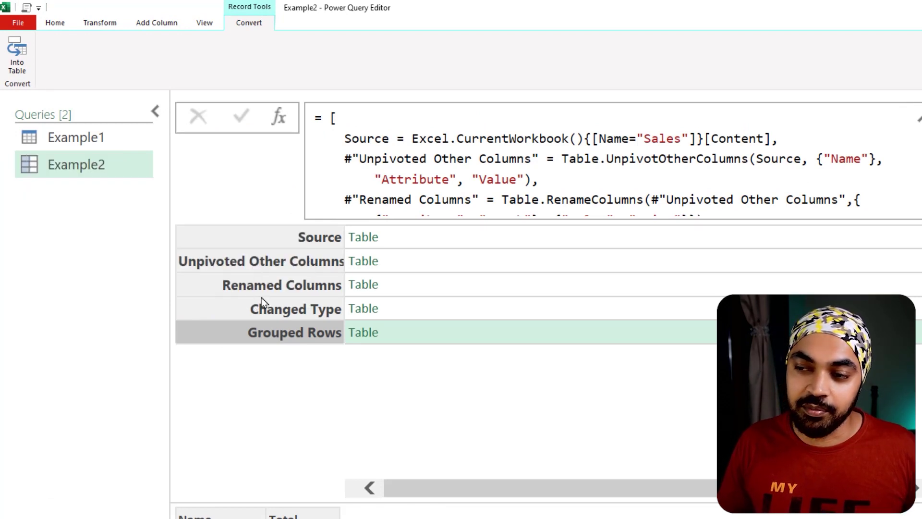
Step: Set the new query's formula to =Example2 so that it references the record query
left_click(340, 131)
type("=")
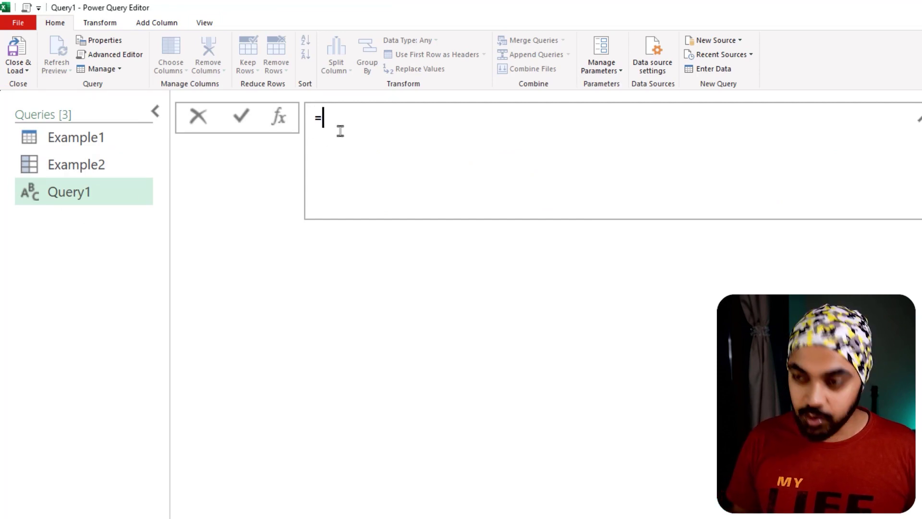
type("ex")
key("Down")
key("Tab")
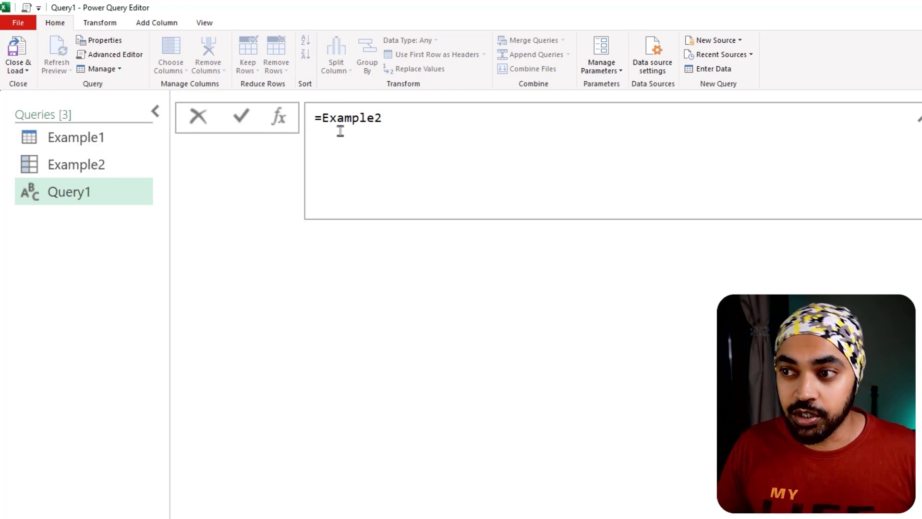
key("Return")
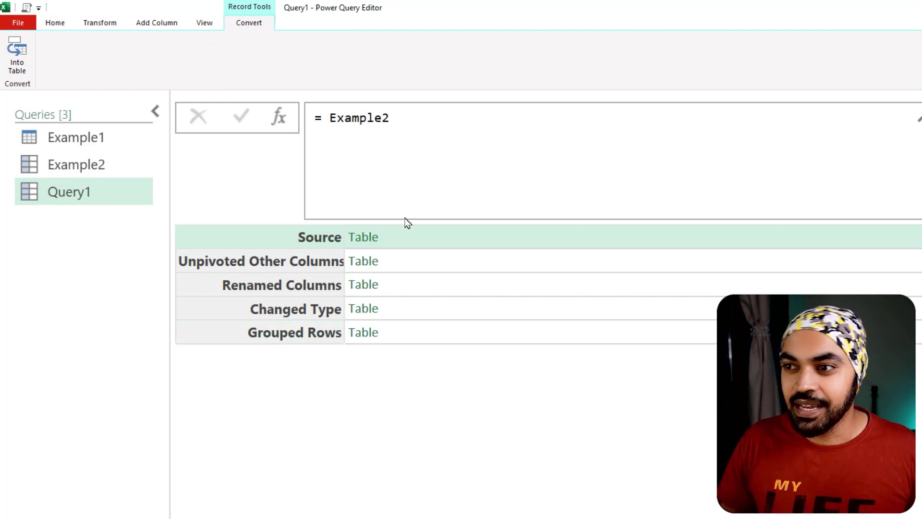
Step: Extend the formula to = Example2[Renamed Columns] to extract that field's table, and compare it with the Example2 record
left_click(441, 113)
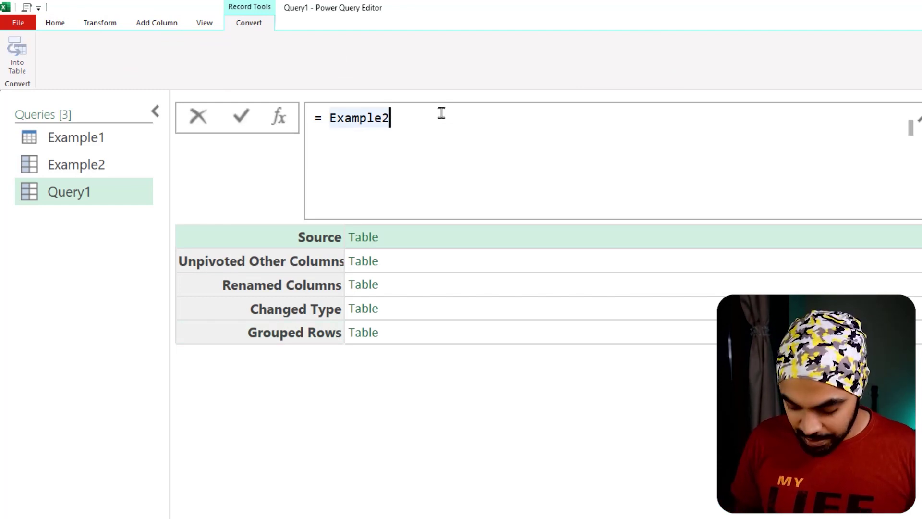
type("[")
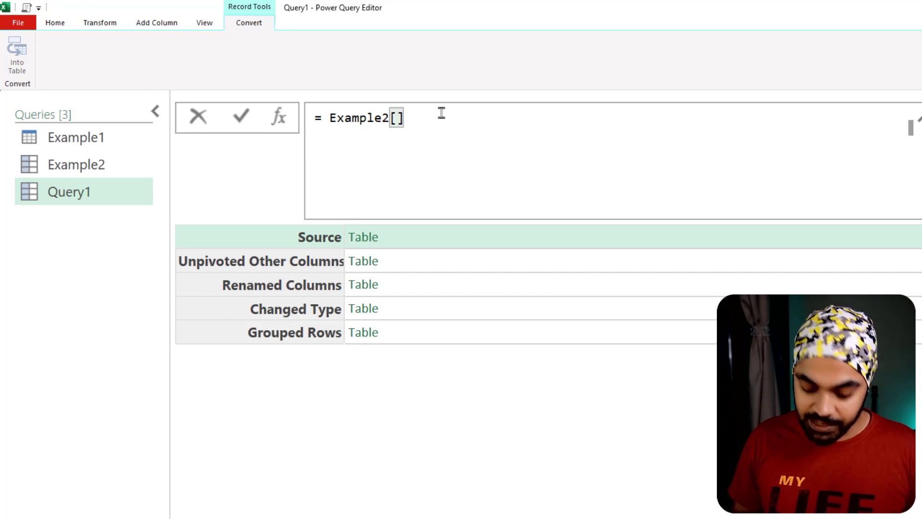
type("Renamed Co")
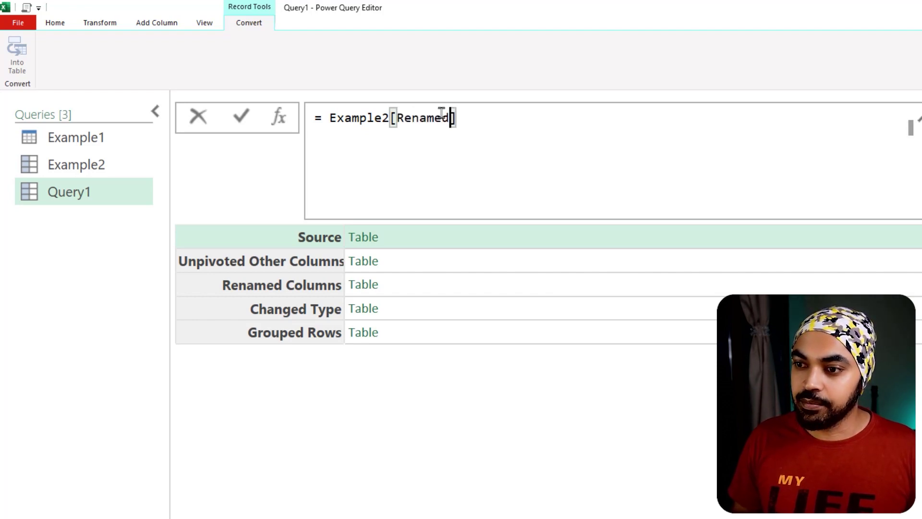
type("lumns")
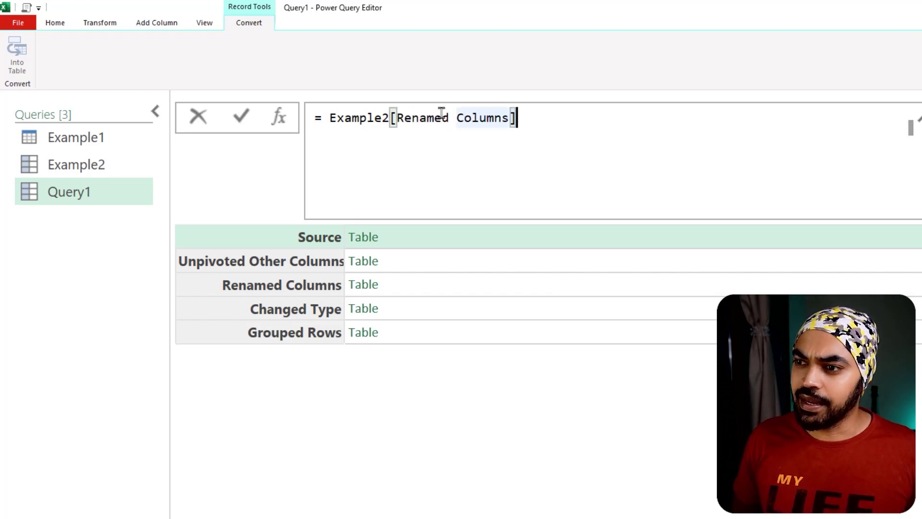
key("Return")
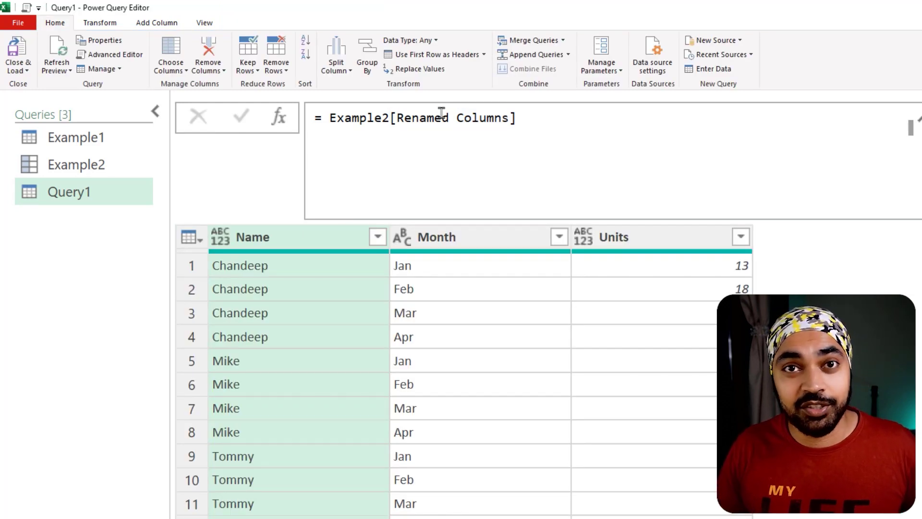
left_click(99, 163)
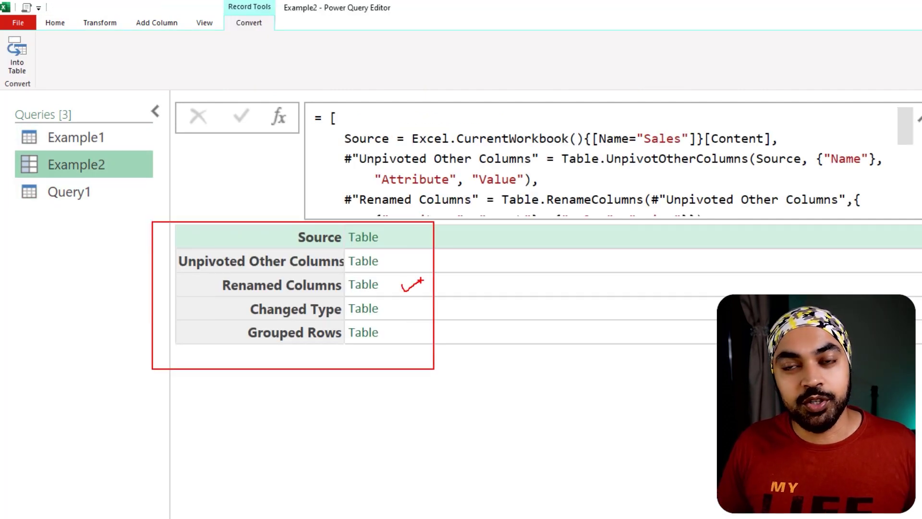
left_click(96, 195)
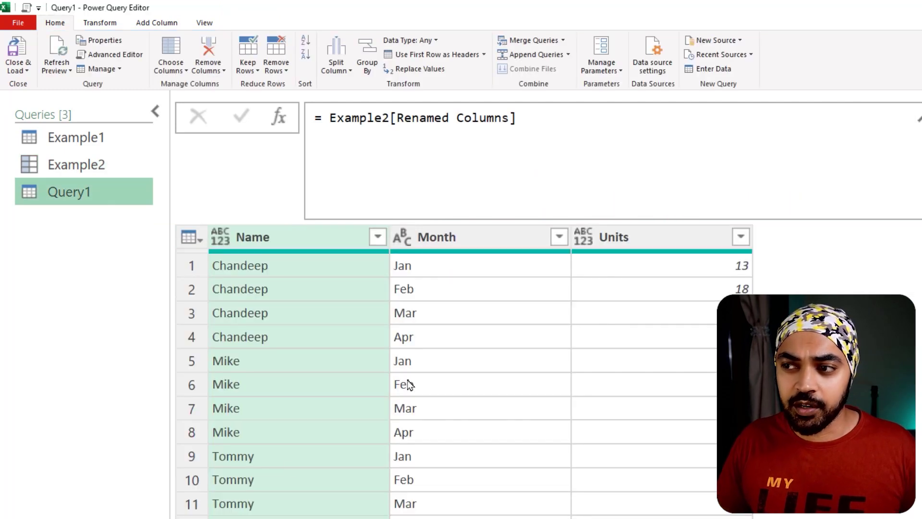